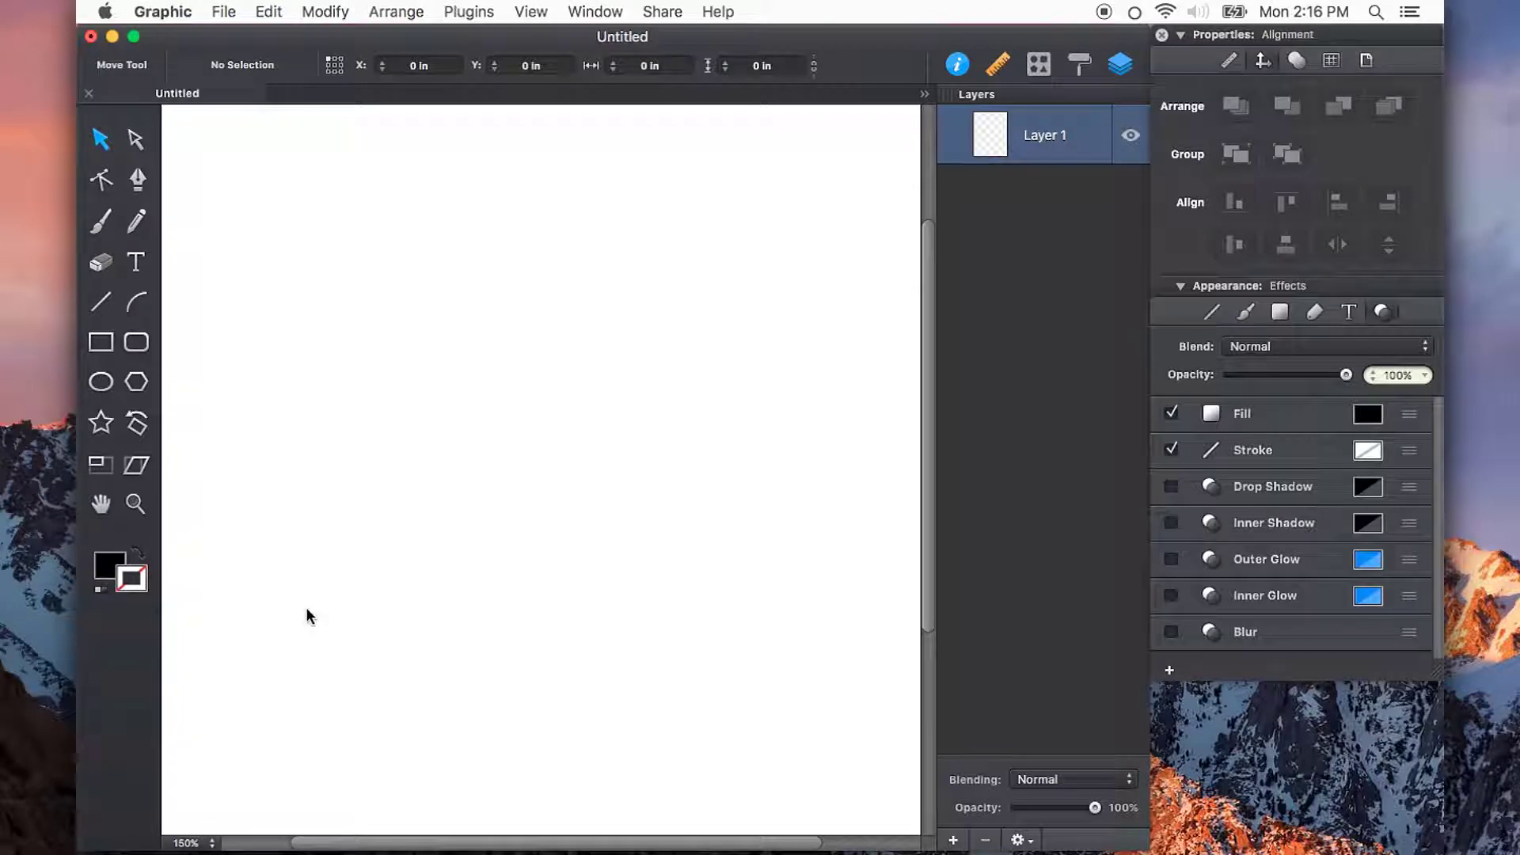
Place the campfire symbol from the Shape Library and enlarge it to 1.276 × 1.373 in
left_click(1039, 65)
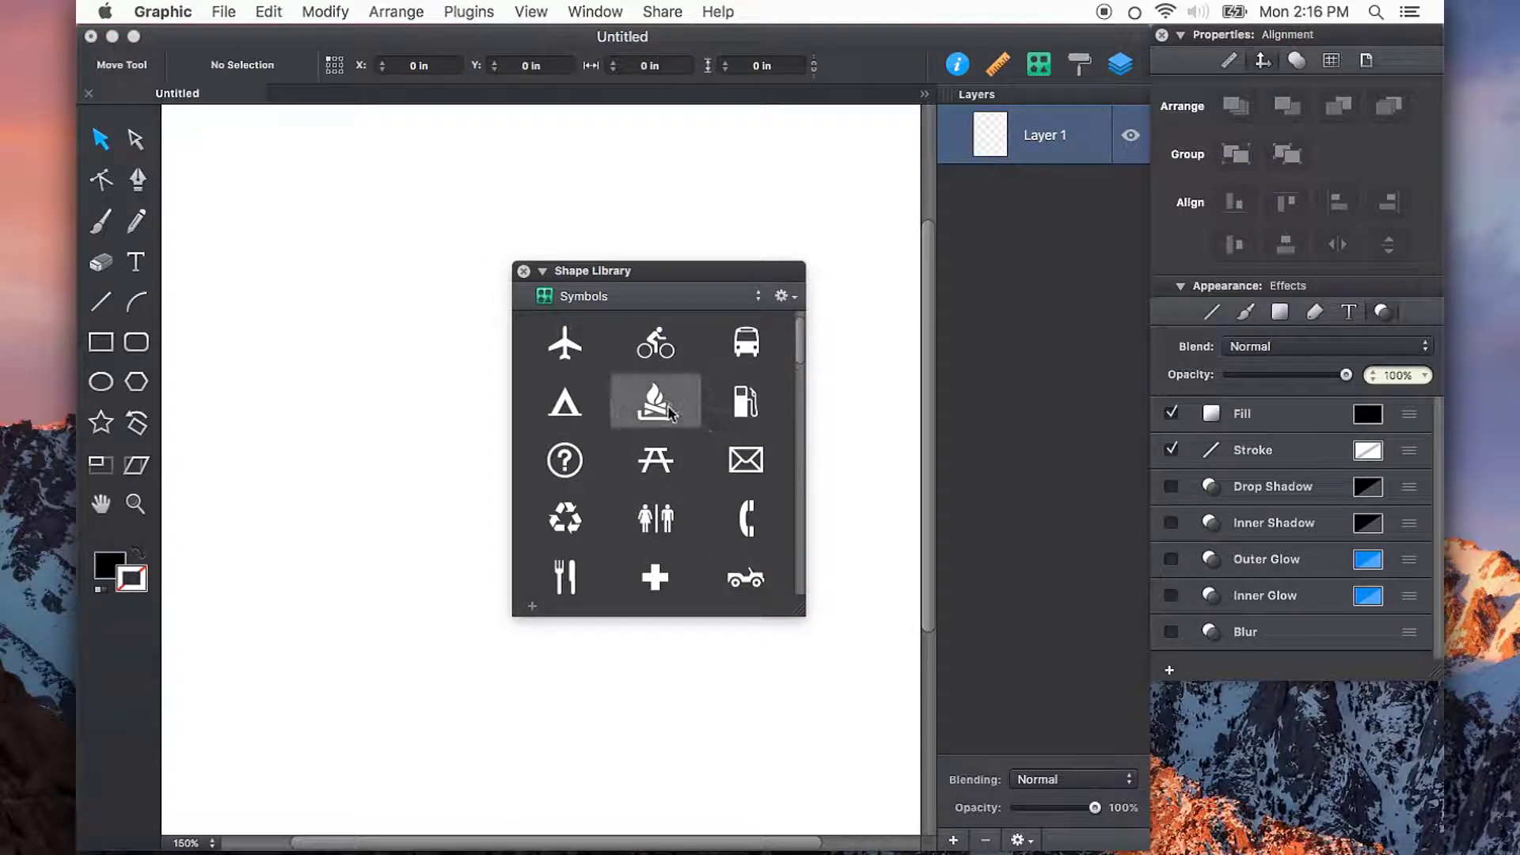
left_click_drag(669, 412, 563, 394)
left_click(524, 271)
left_click(676, 393)
left_click_drag(483, 354, 582, 350)
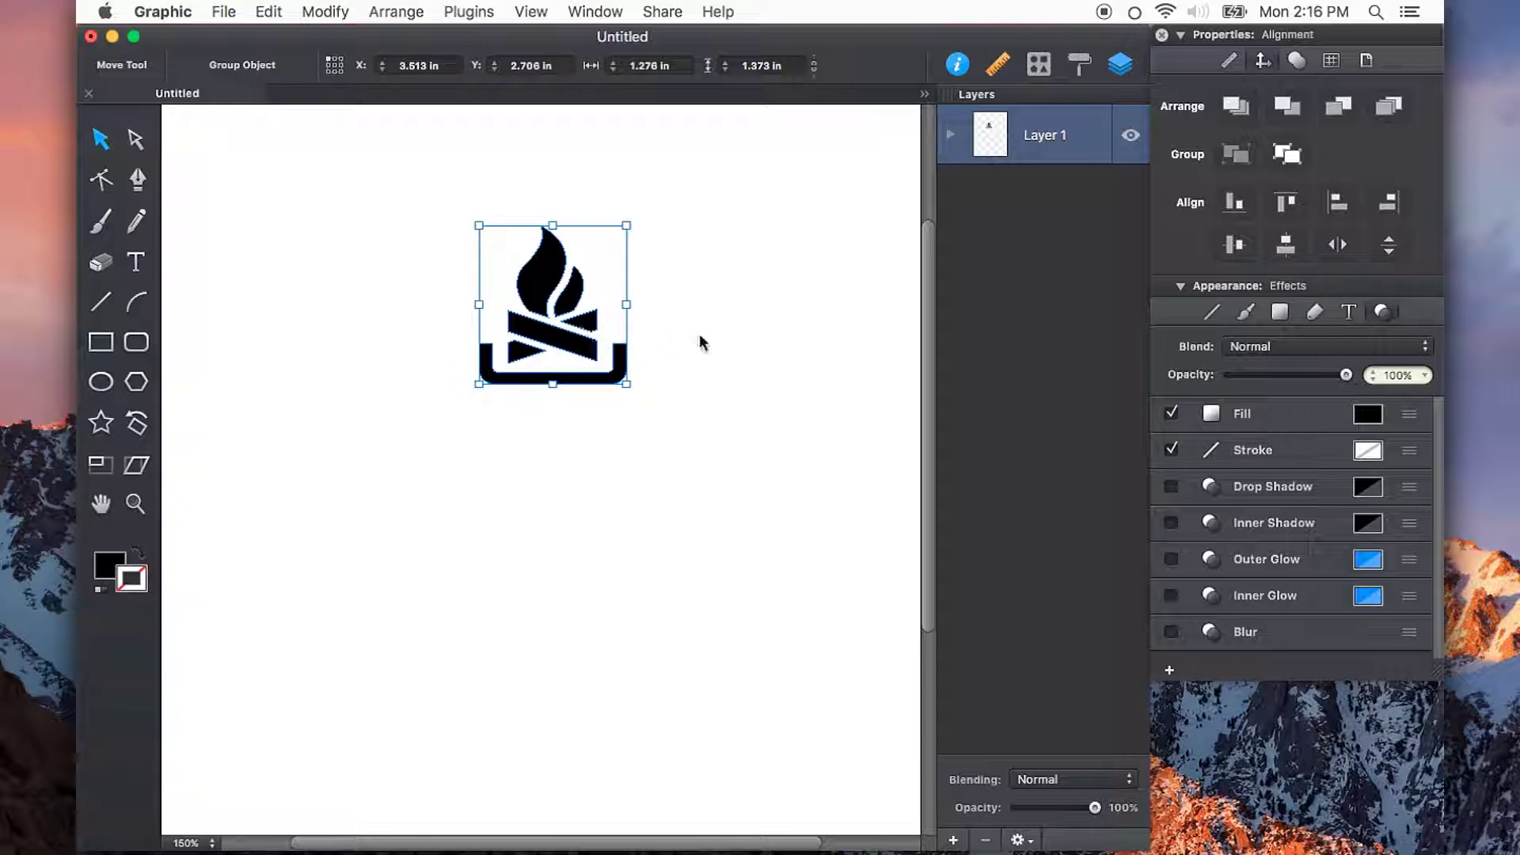
Duplicate the campfire and position the copy exactly over the original
key("super+d")
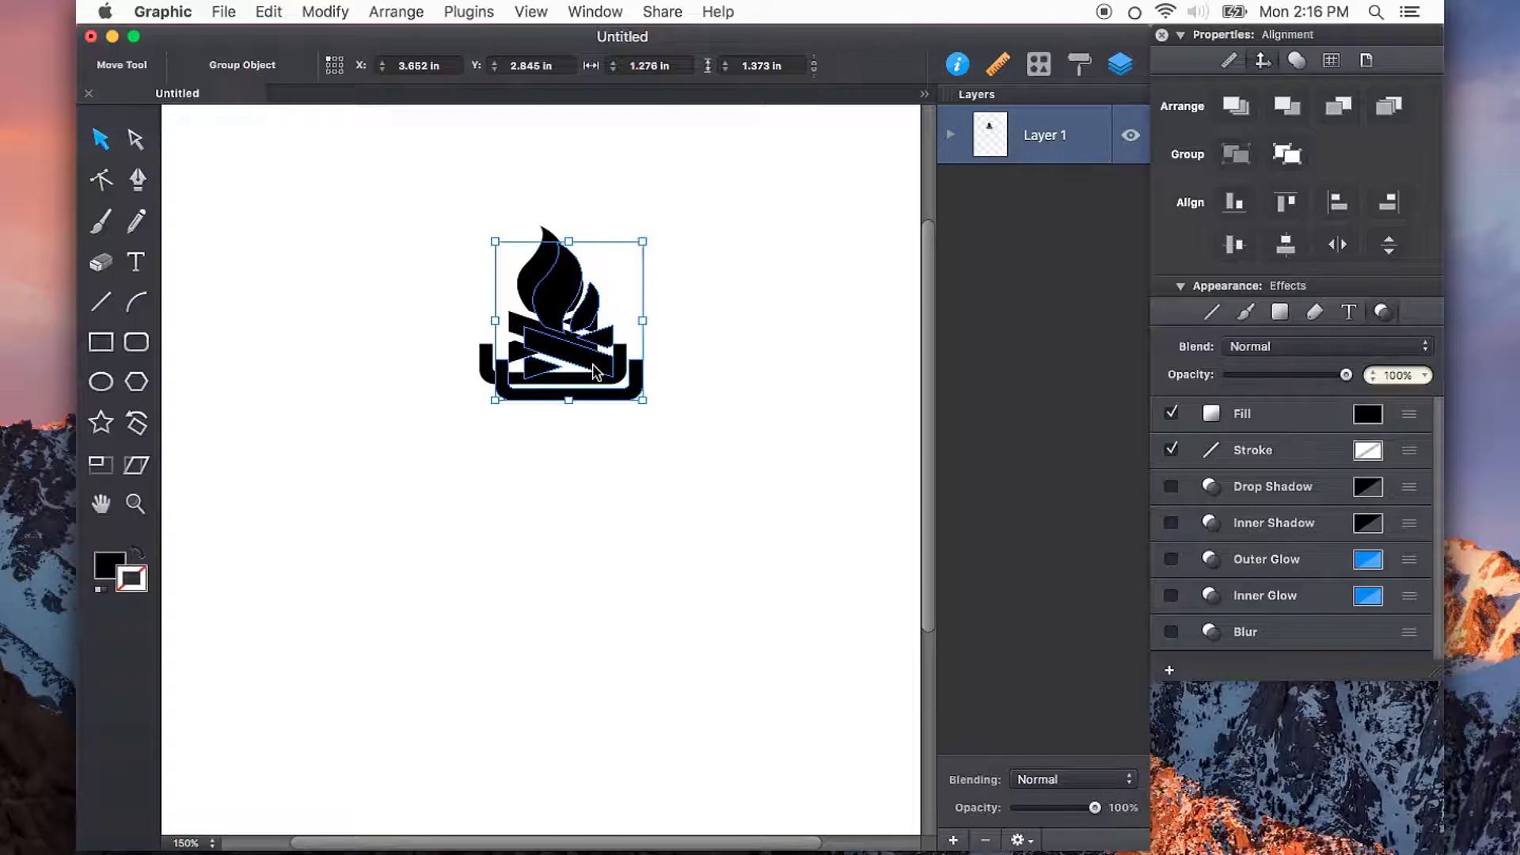
left_click_drag(600, 373, 577, 343)
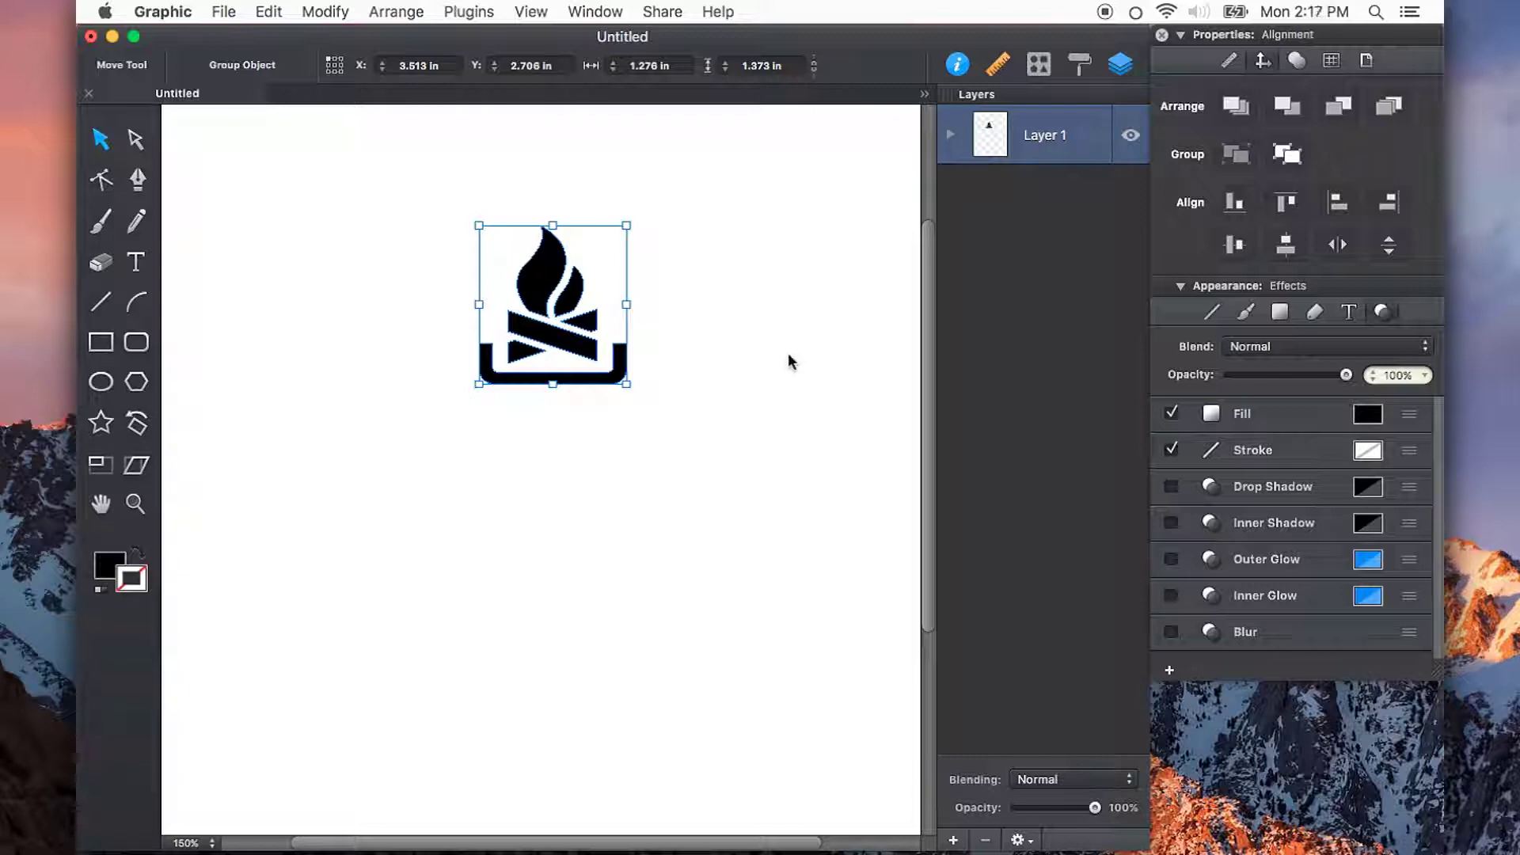
key("r")
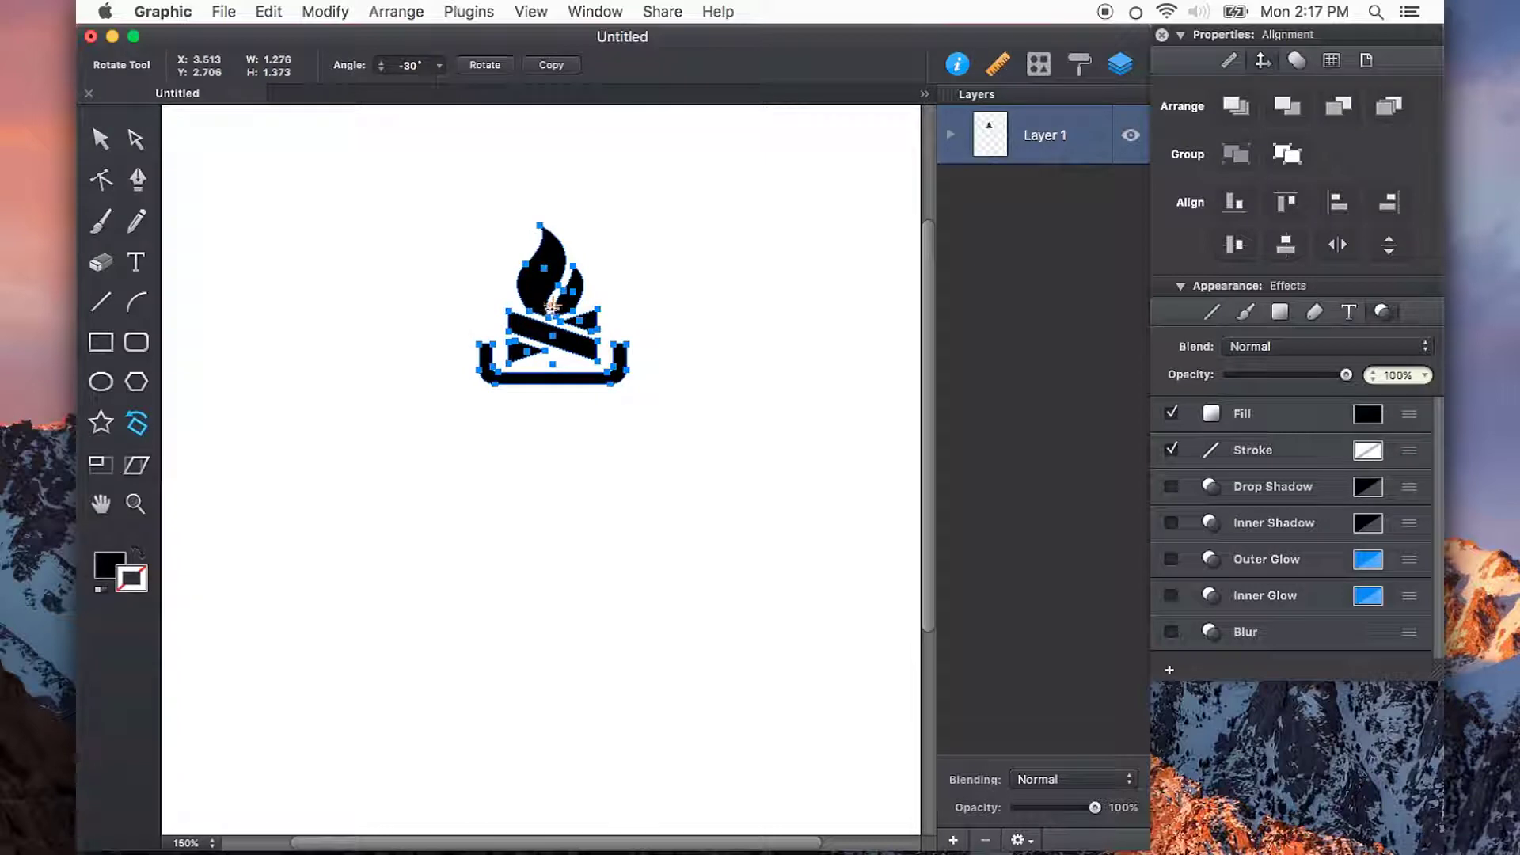
Rotate the campfire copy -45° around a pivot on its bottom edge
left_click_drag(552, 305, 549, 384)
mouse_move(631, 245)
left_mouse_down()
mouse_move(712, 284)
mouse_move(742, 321)
left_mouse_up()
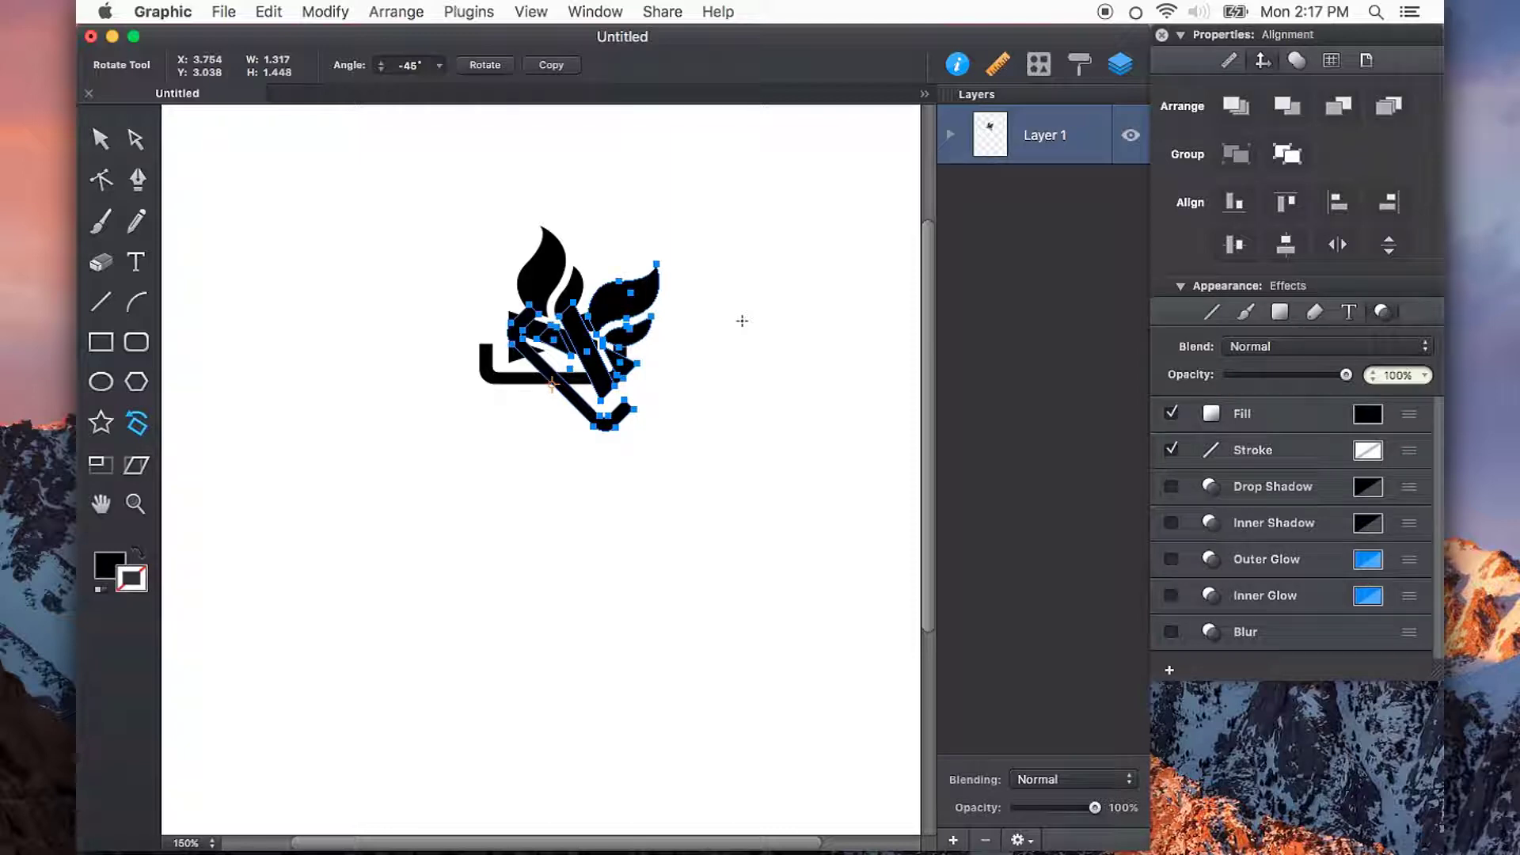
Repeat the -45° rotated copy to complete an eight-flame sunburst, then deselect it
left_click(742, 321)
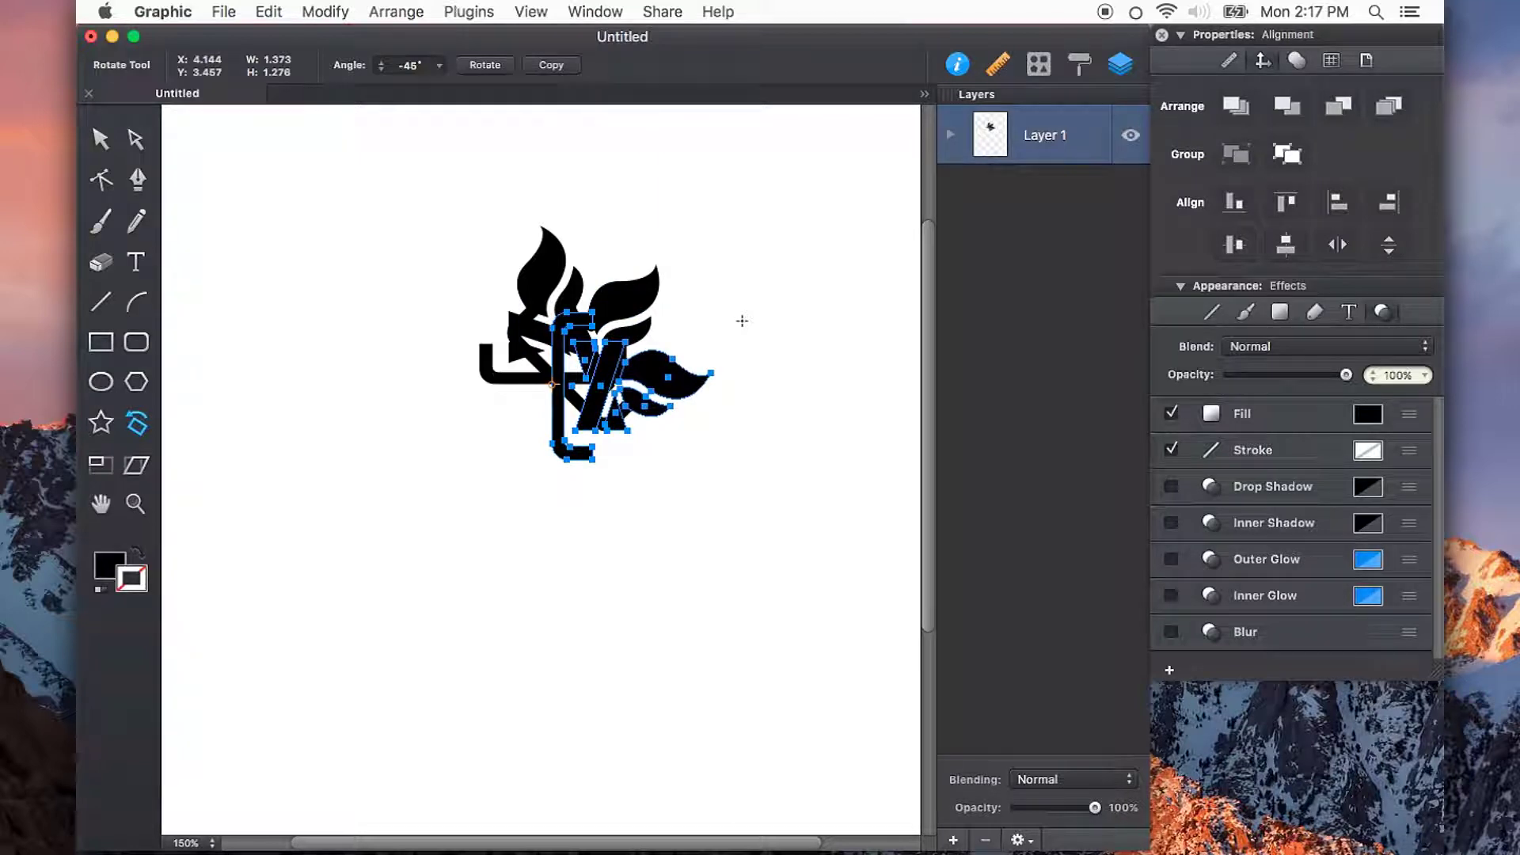
left_click(742, 320)
left_click(742, 321)
left_click(742, 321)
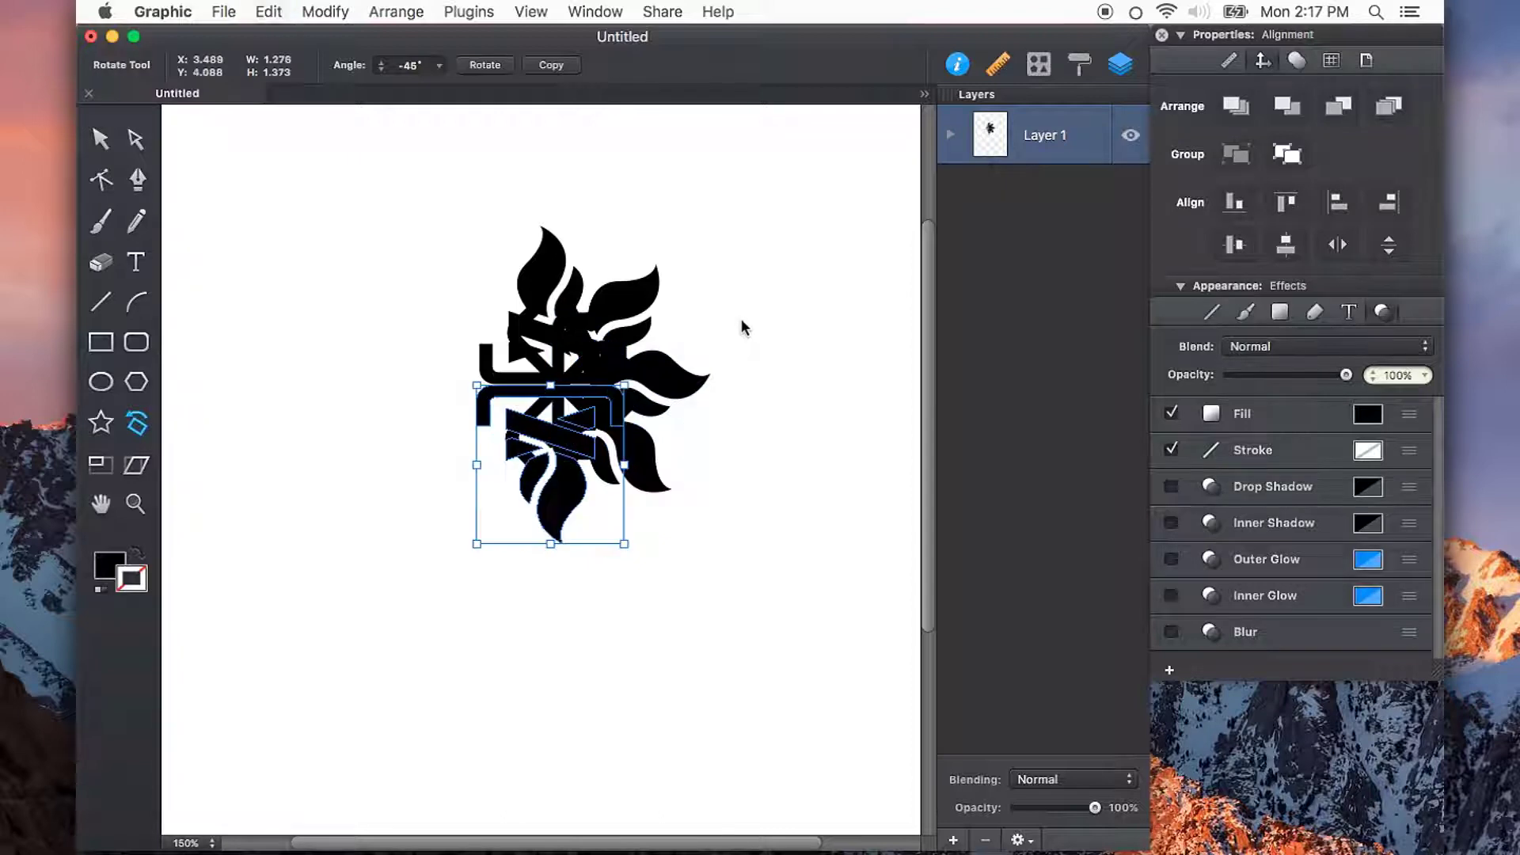
left_click(742, 321)
left_click(742, 321)
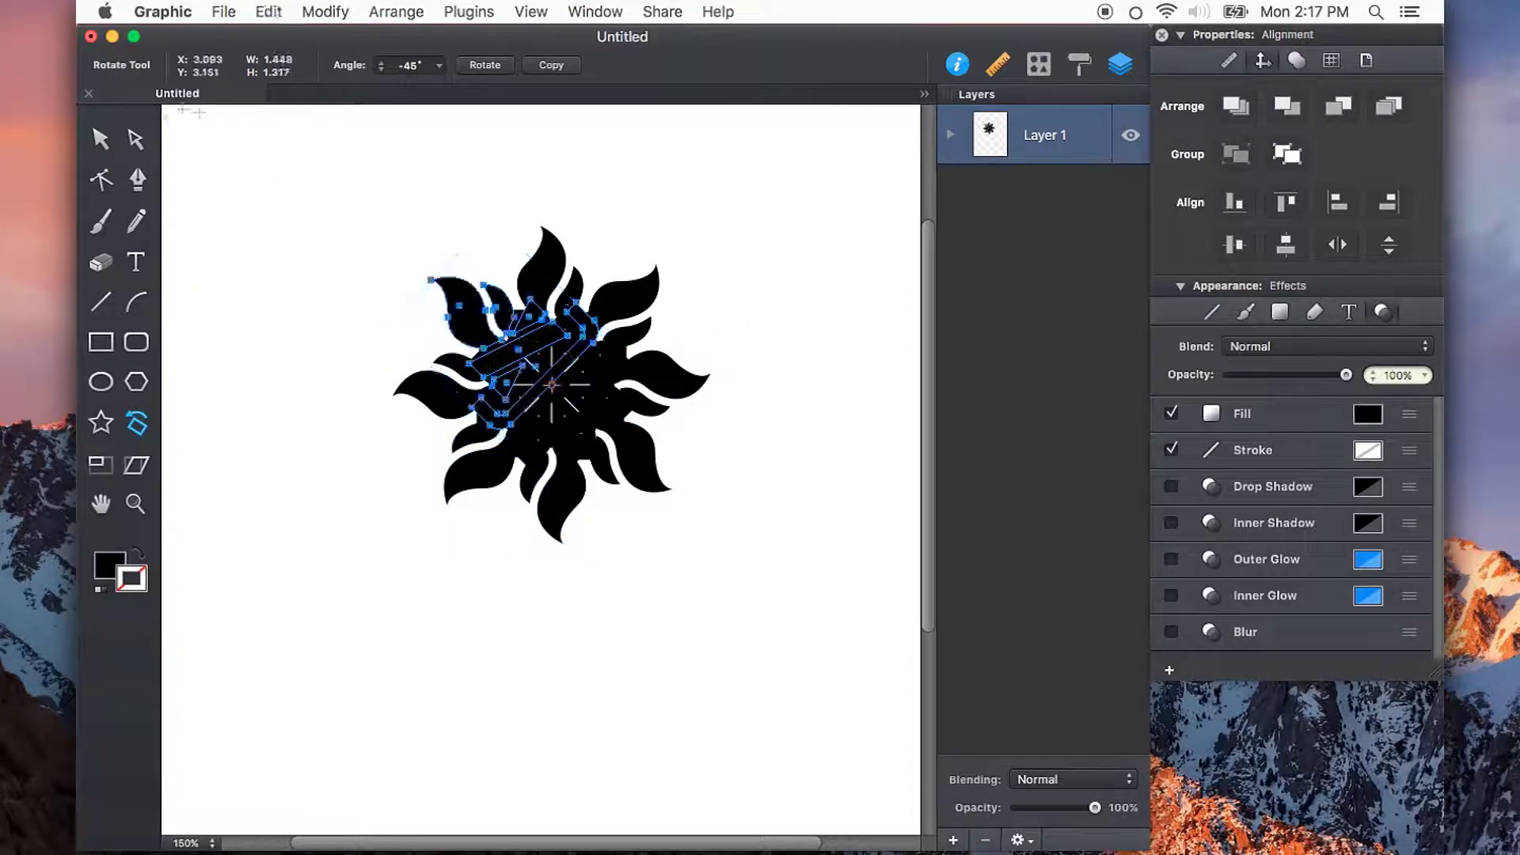
left_click(98, 141)
left_click(265, 146)
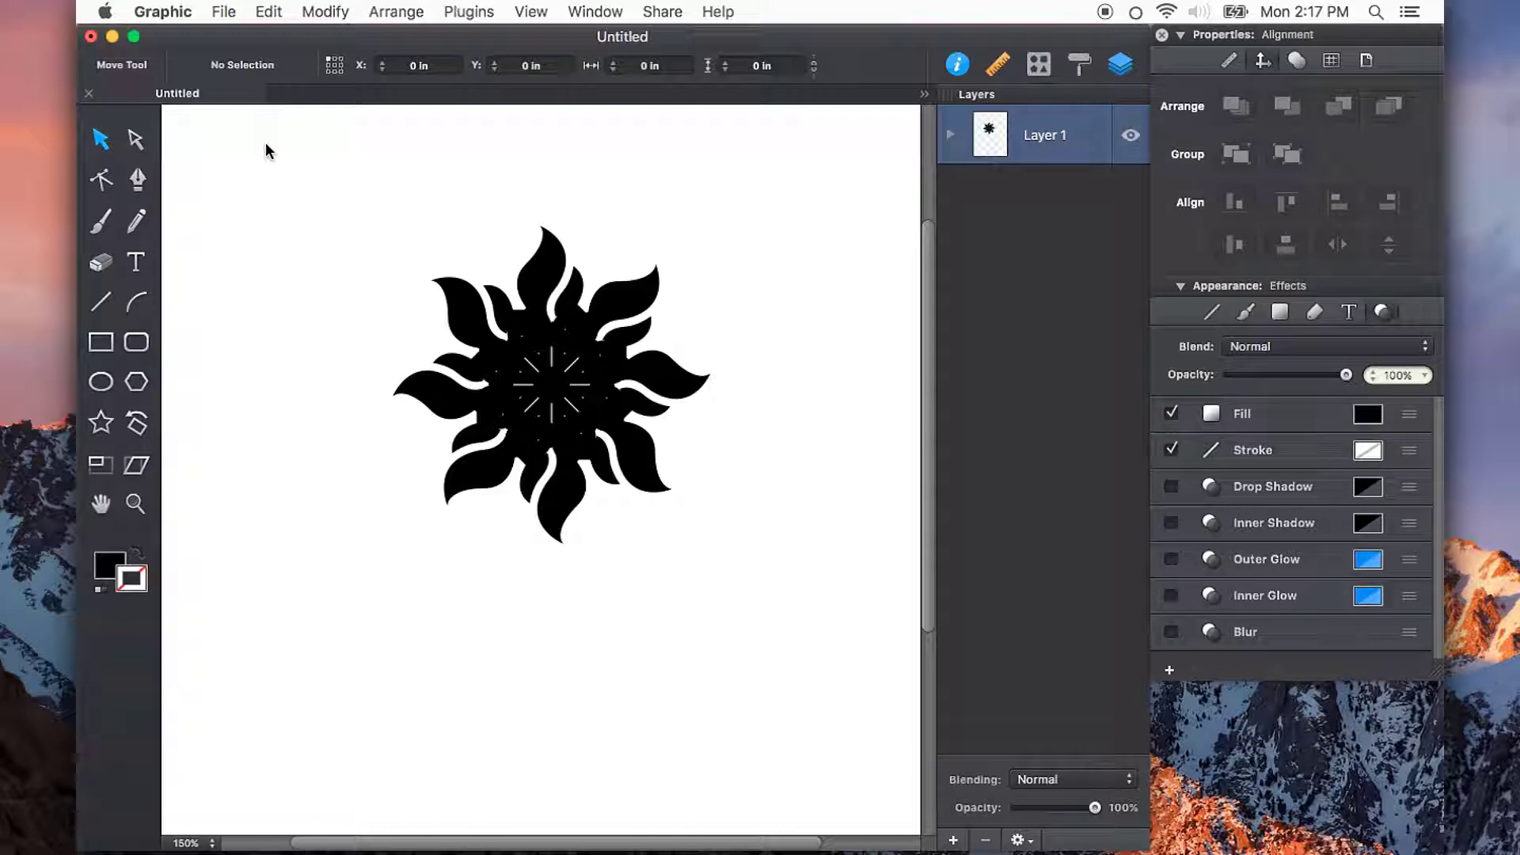
Undo the rotated copies back to a single selected campfire
key("super+z")
key("super+z")
key("super+z")
key("super+z")
key("super+z")
key("super+z")
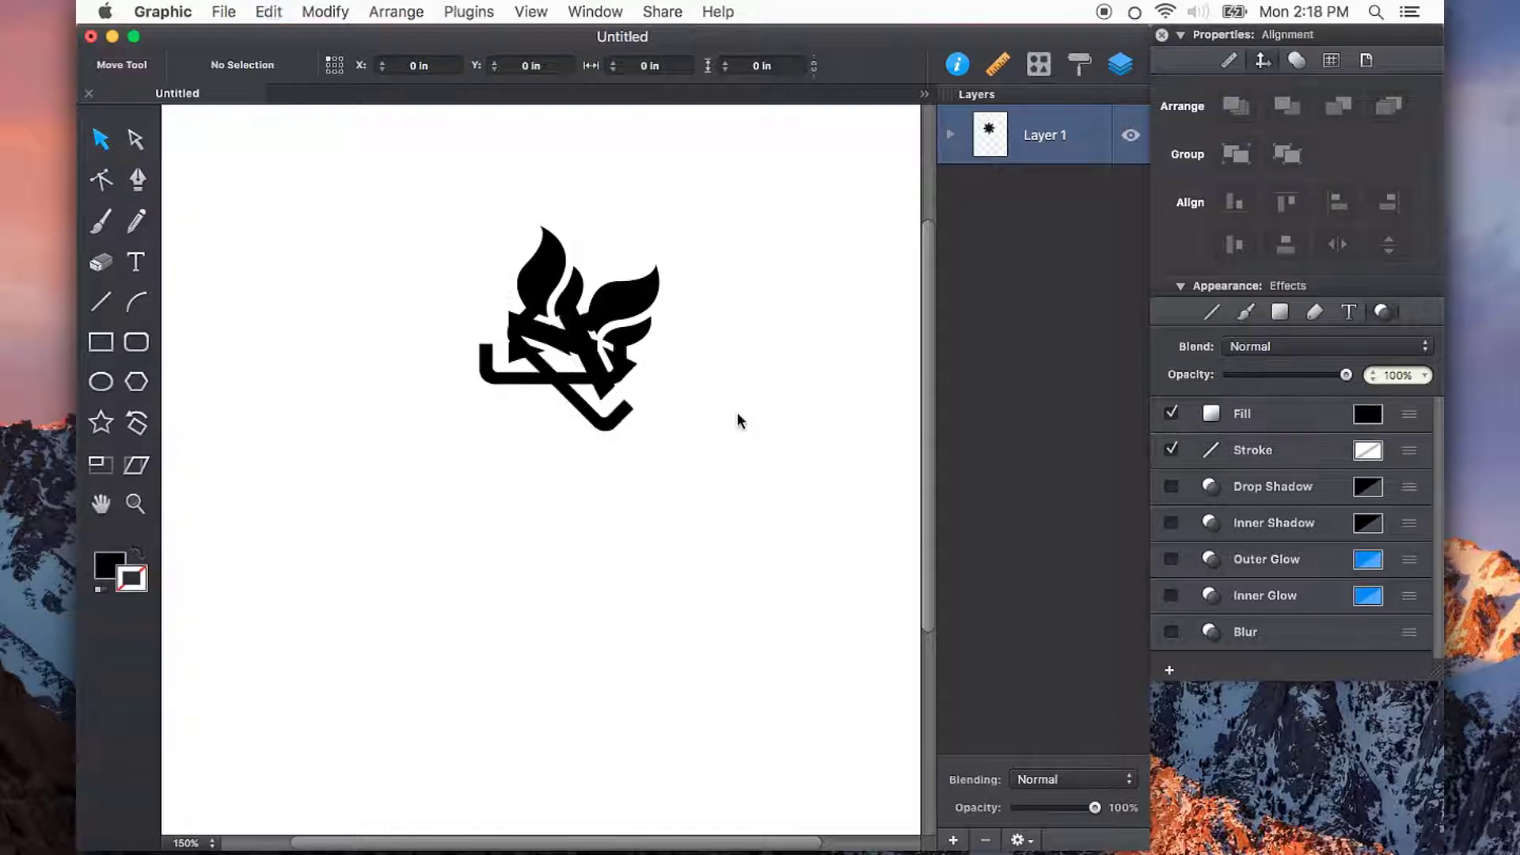
key("super+z")
key("super+z")
key("super+z")
left_click(541, 288)
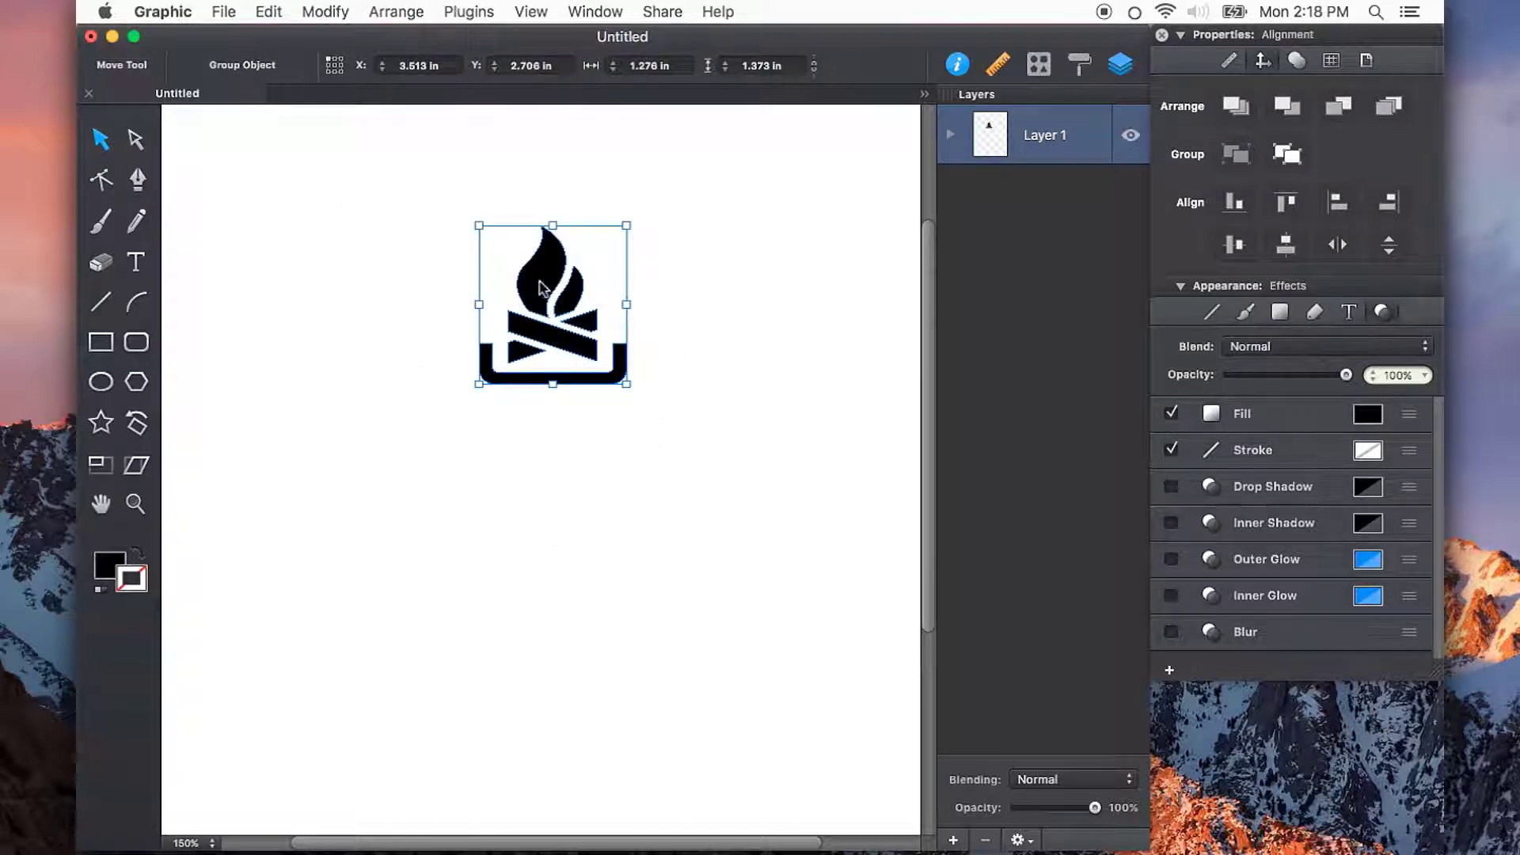
left_click(579, 307)
left_click(580, 307)
Duplicate the campfire, shrink the copy from its top edge, and repeat for smaller copies
key("super+d")
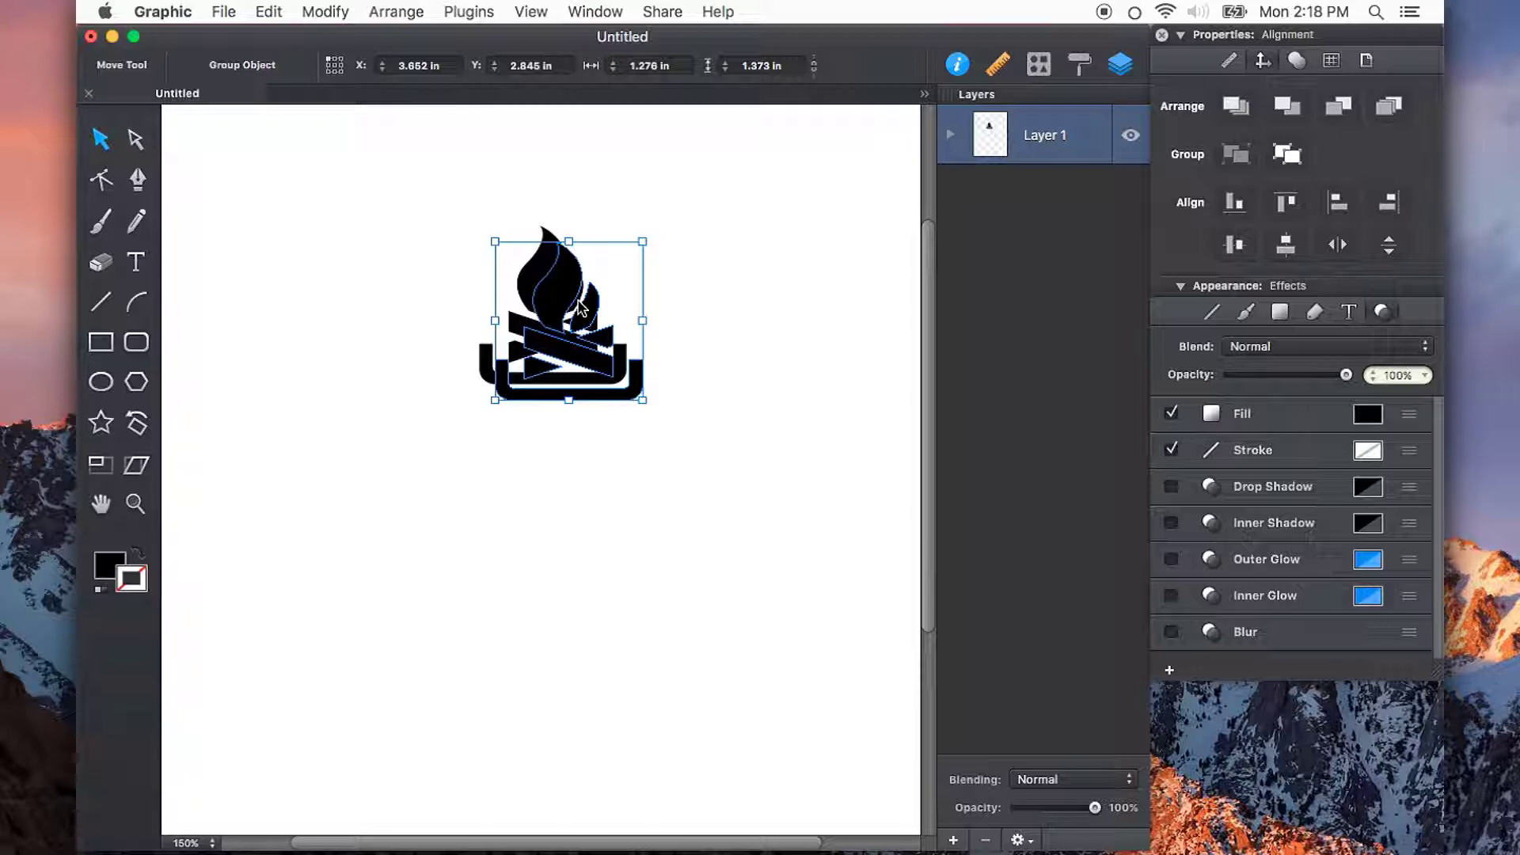
left_click_drag(580, 307, 544, 317)
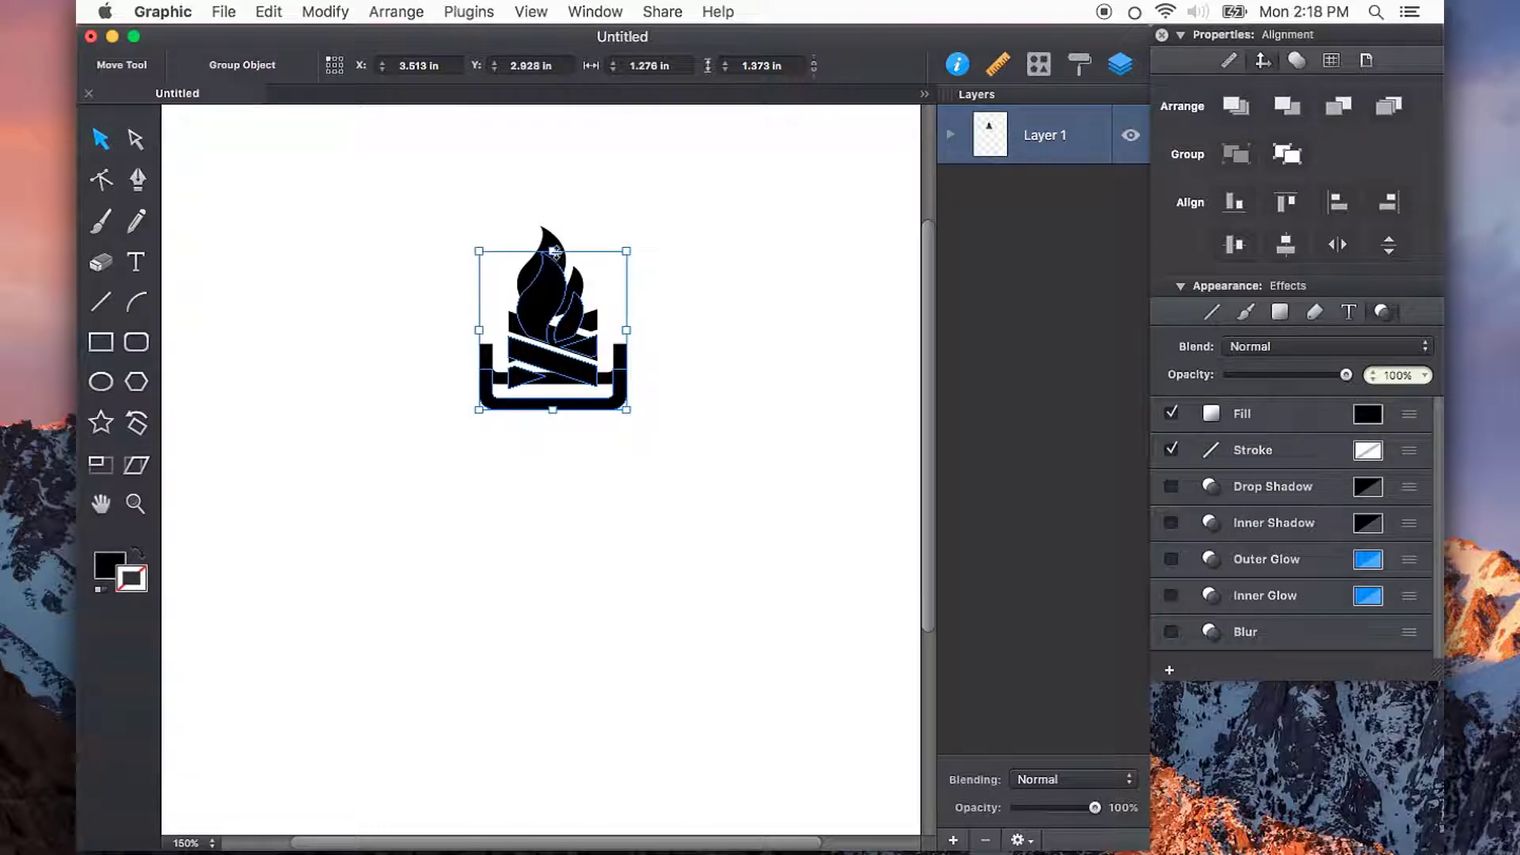
left_click_drag(553, 251, 552, 307)
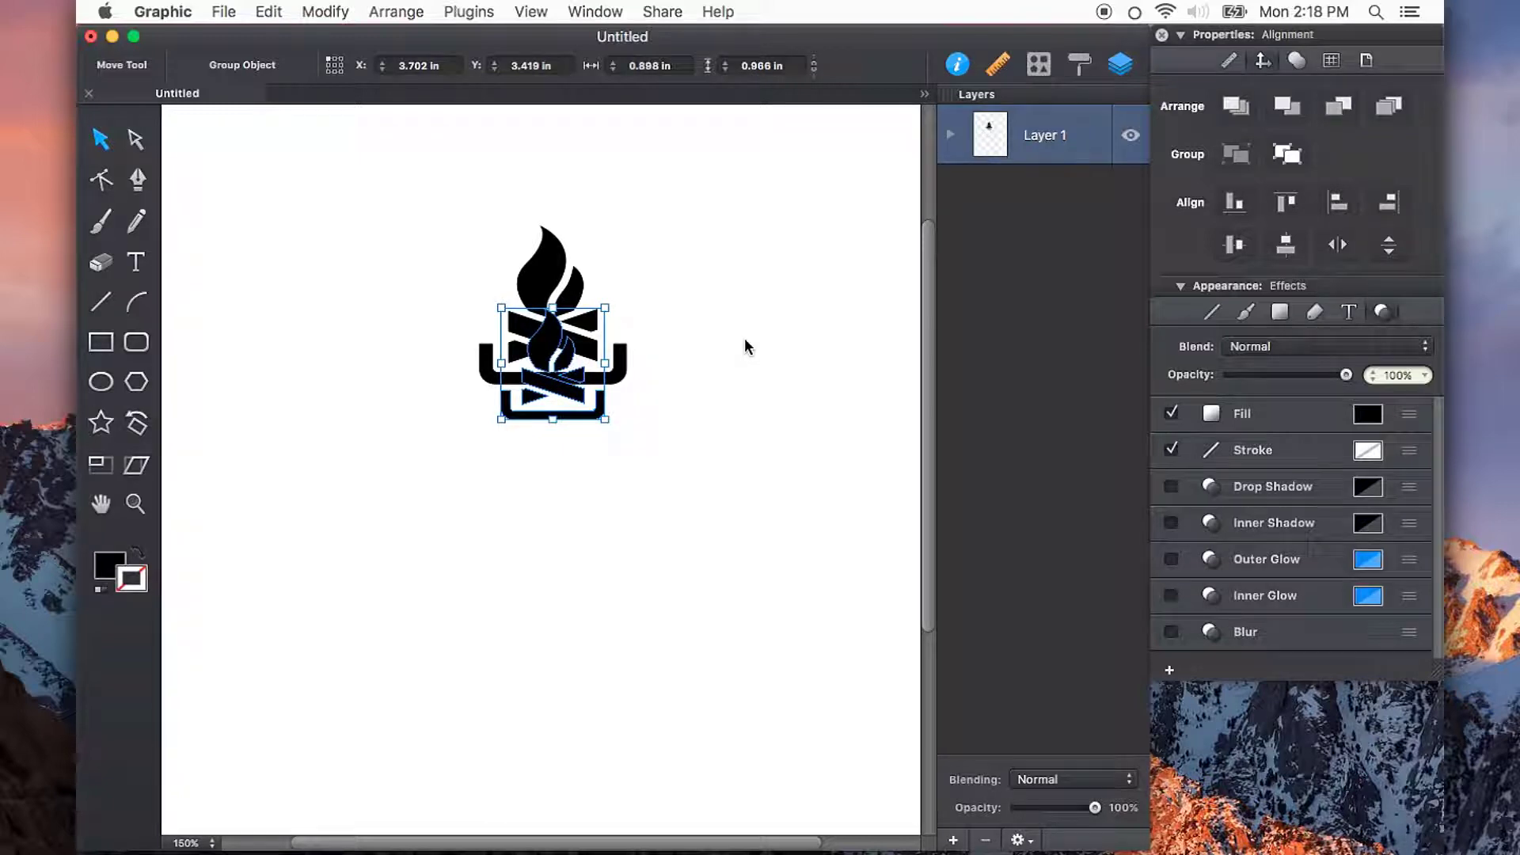
key("super+d")
key("super+d")
key("super+d")
key("super+d")
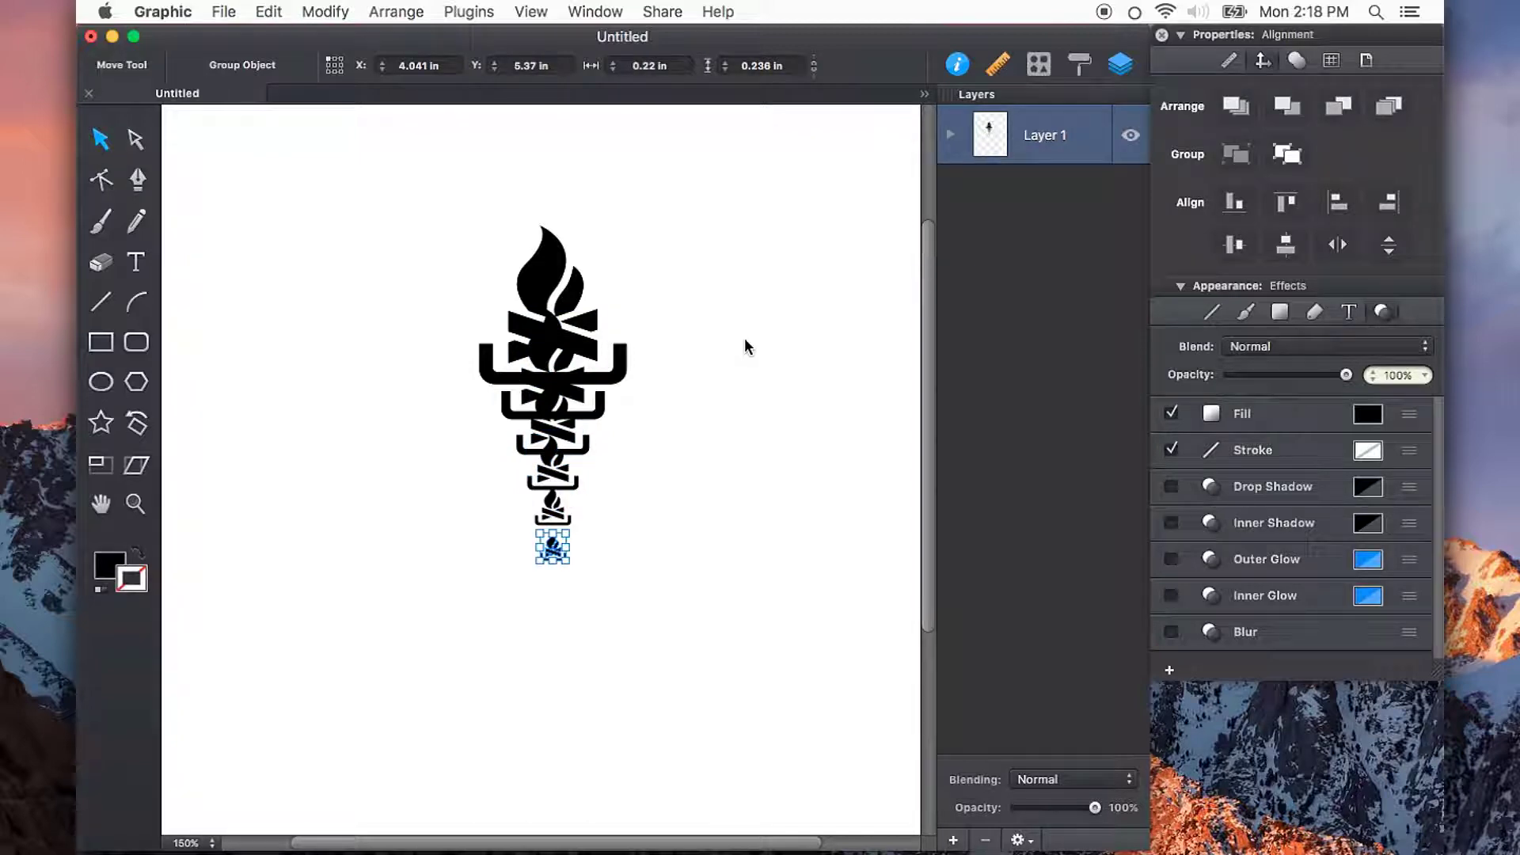
left_click(745, 339)
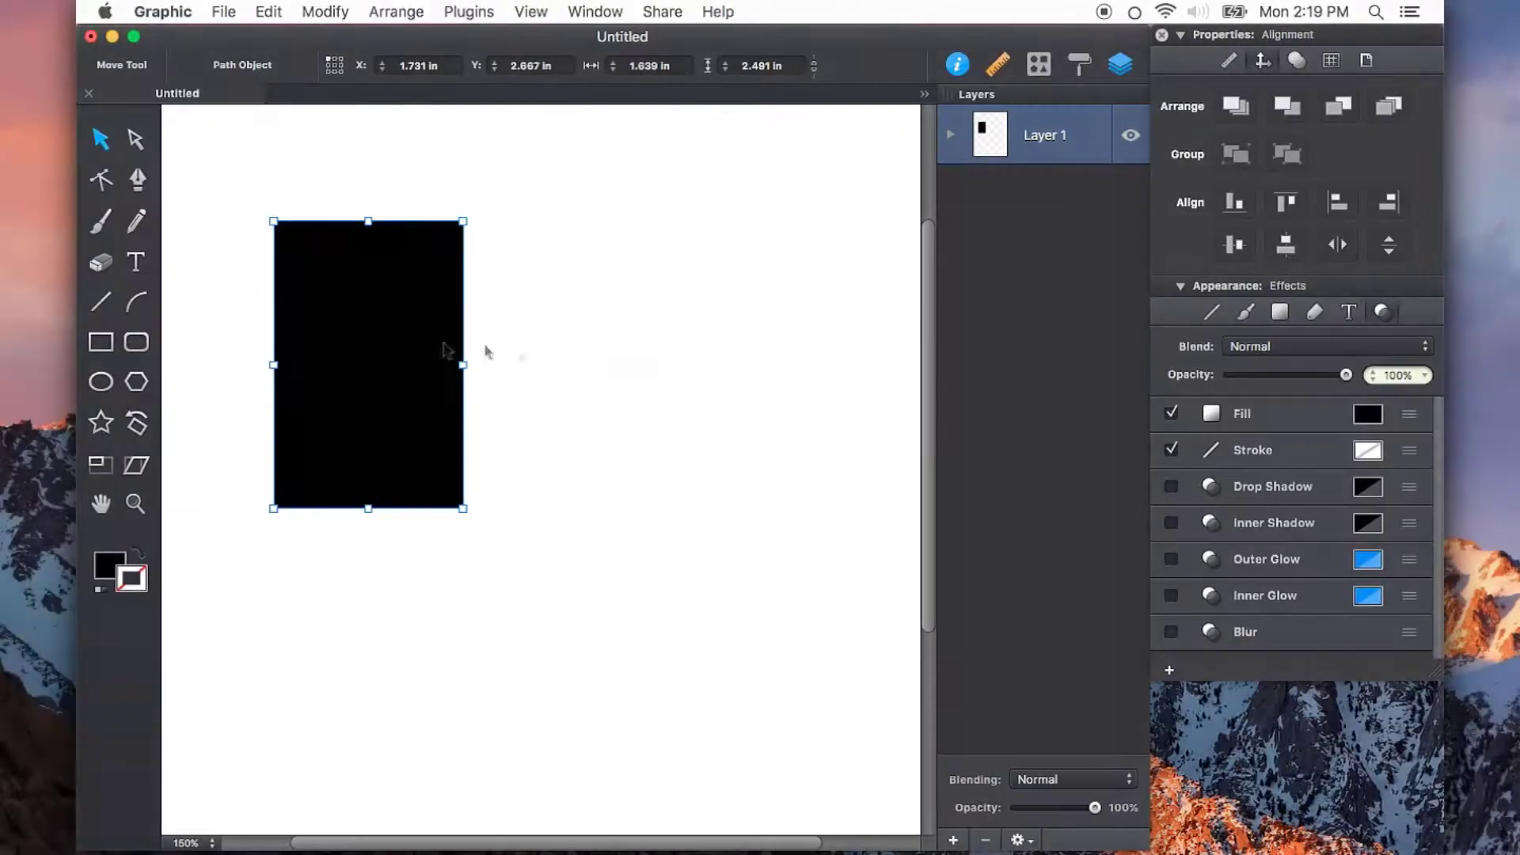
Make the black rectangle 54% opaque and create a shrunken copy rotated -30°
left_click_drag(1346, 374, 1296, 376)
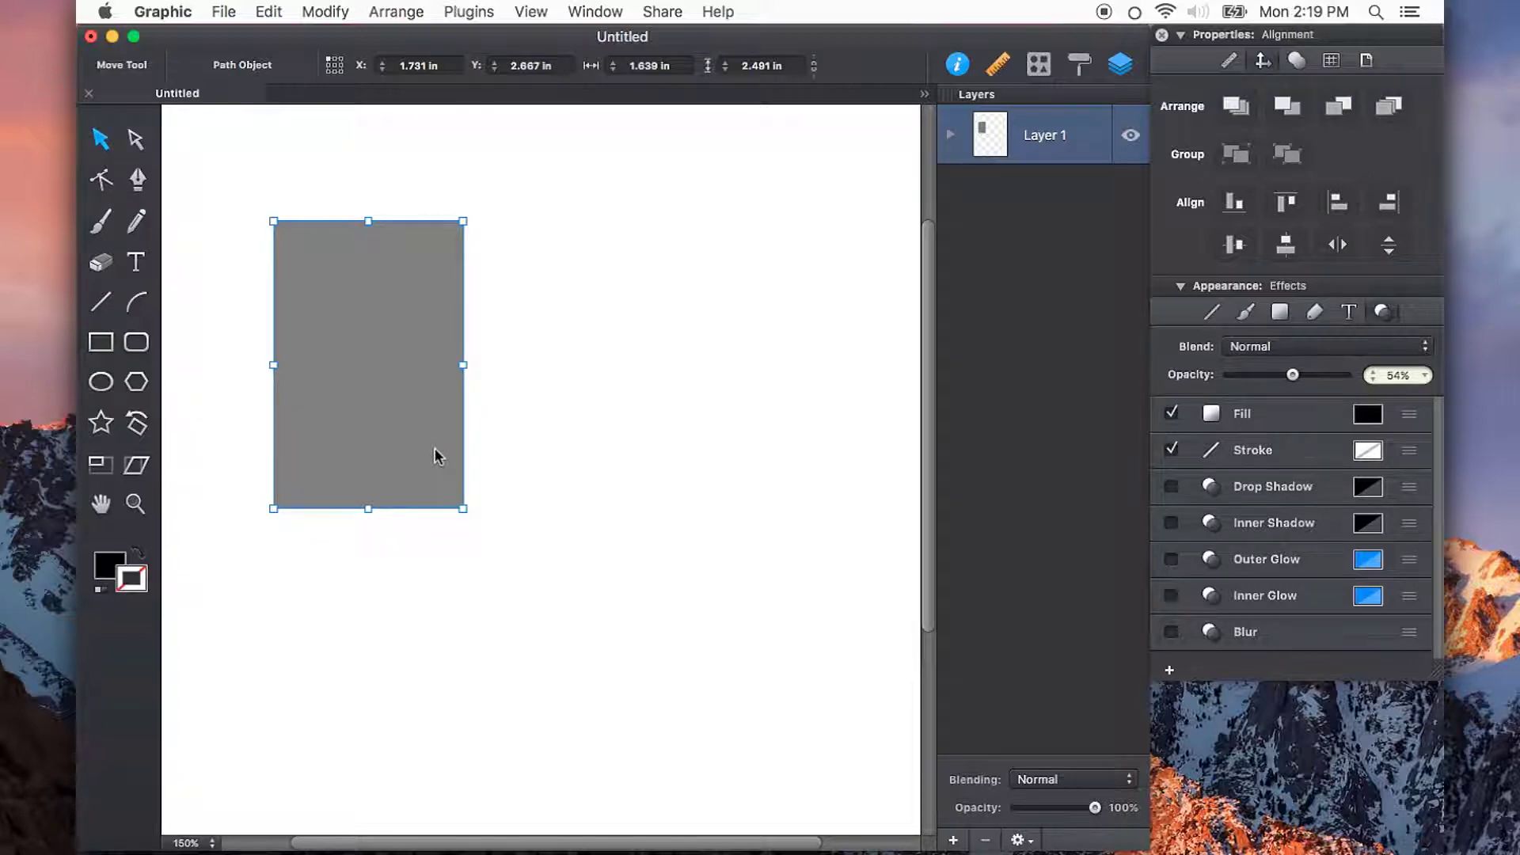
key("super+d")
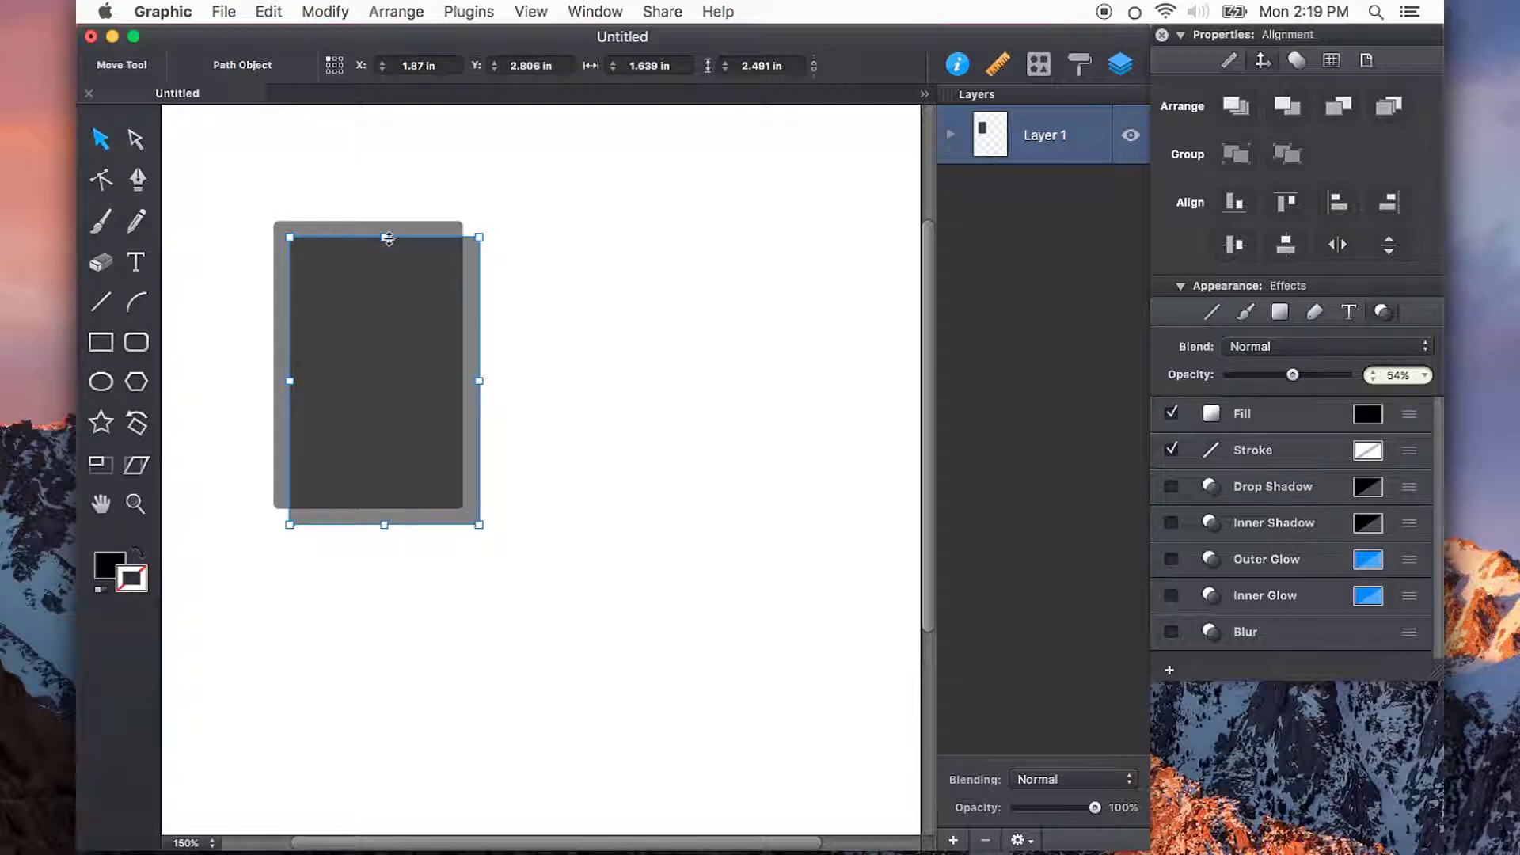
left_click_drag(388, 239, 388, 292)
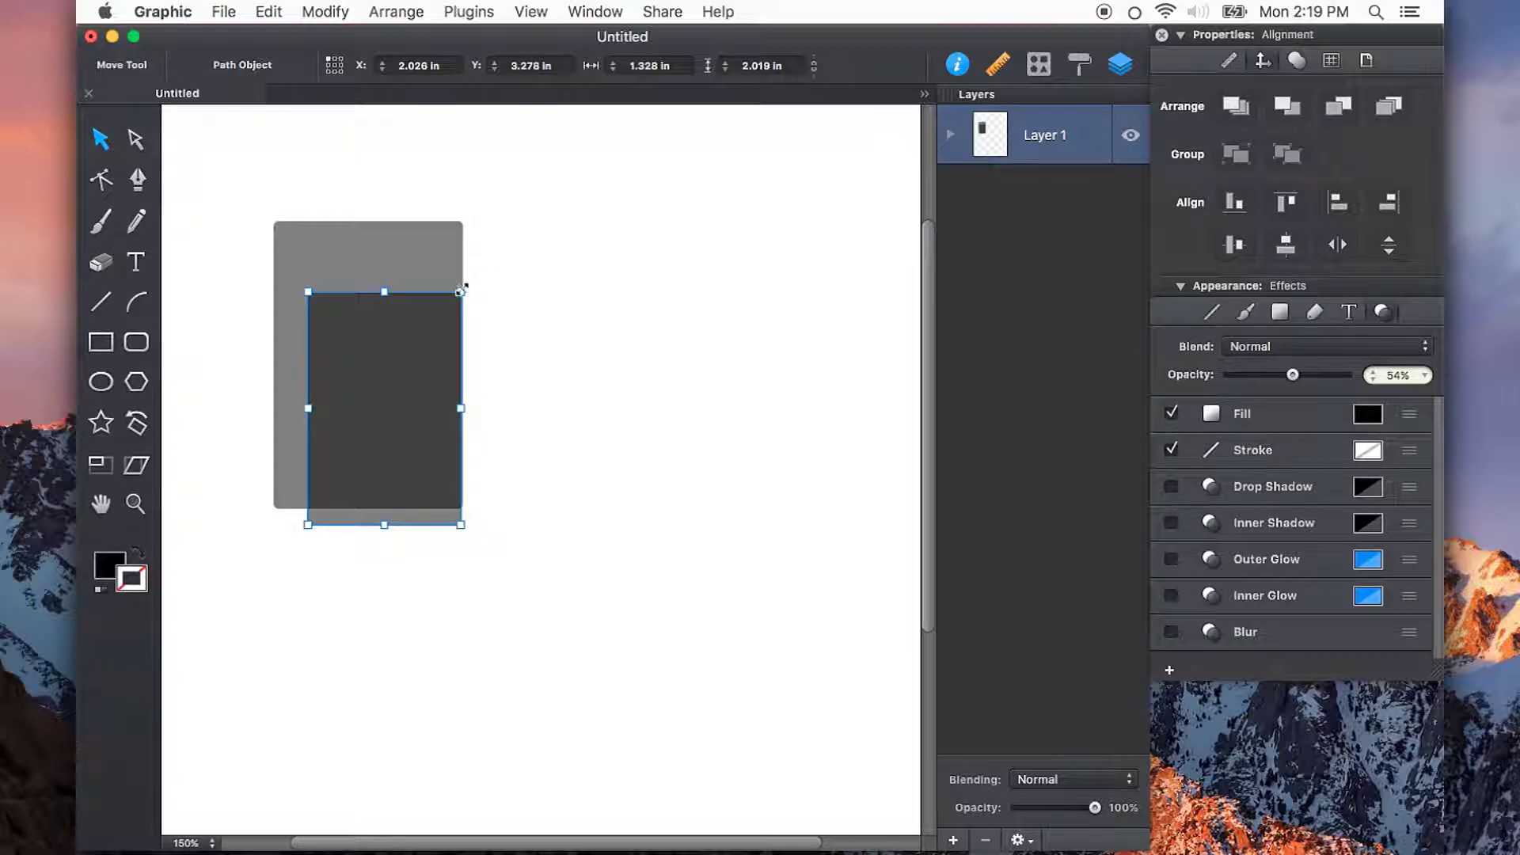
left_click_drag(466, 285, 532, 319)
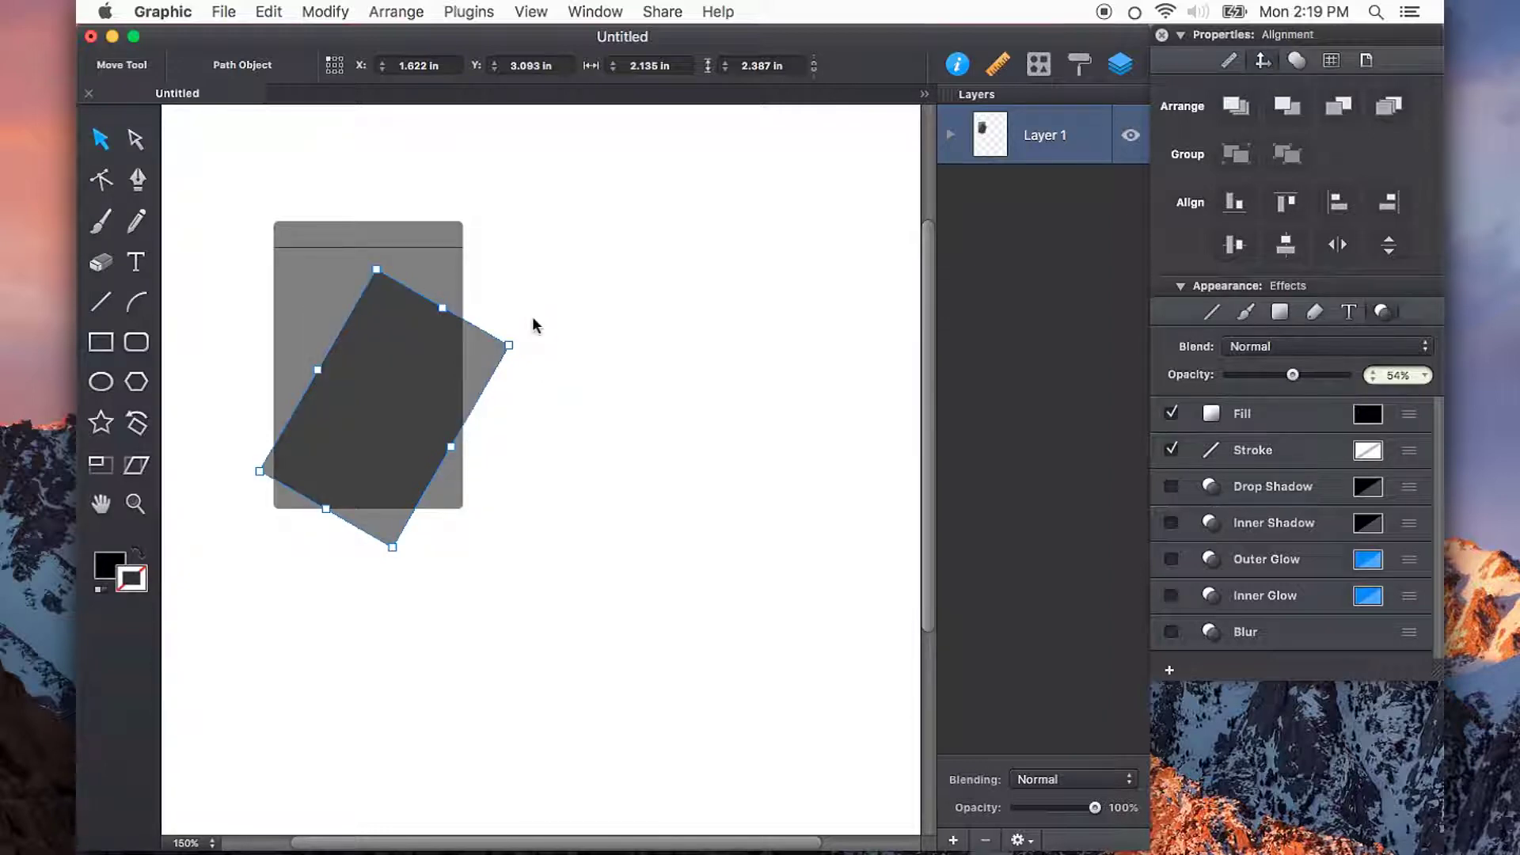
Smart Duplicate the shrinking, rotated copy three more times down-right, then deselect
key("super+d")
key("super+d")
key("super+d")
key("super+d")
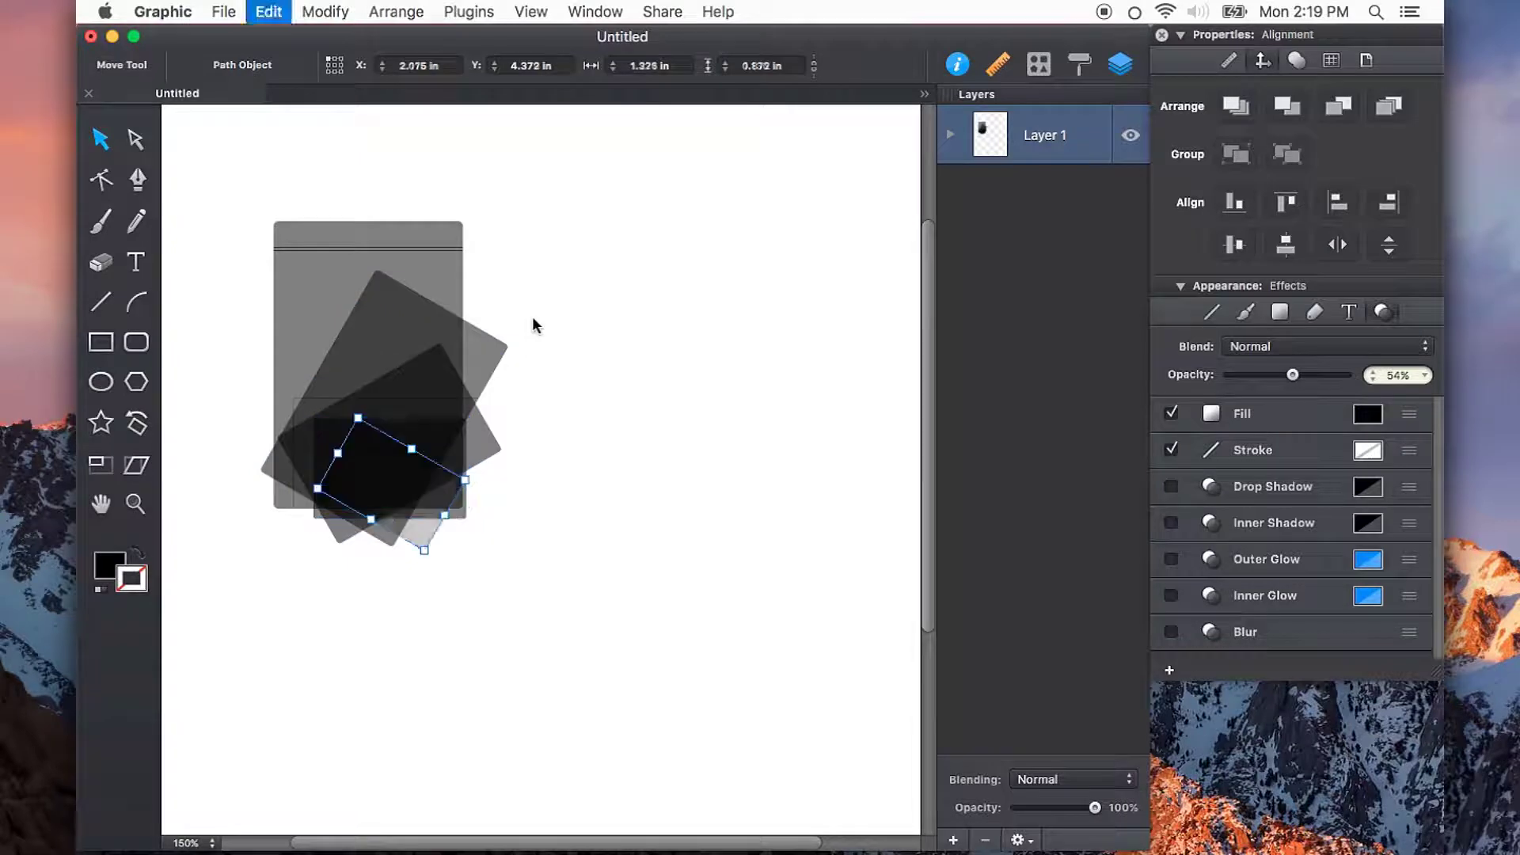
key("super+d")
key("super+d")
key("super+d")
key("super+d")
key("super+d")
key("super+d")
key("super+d")
key("super+d")
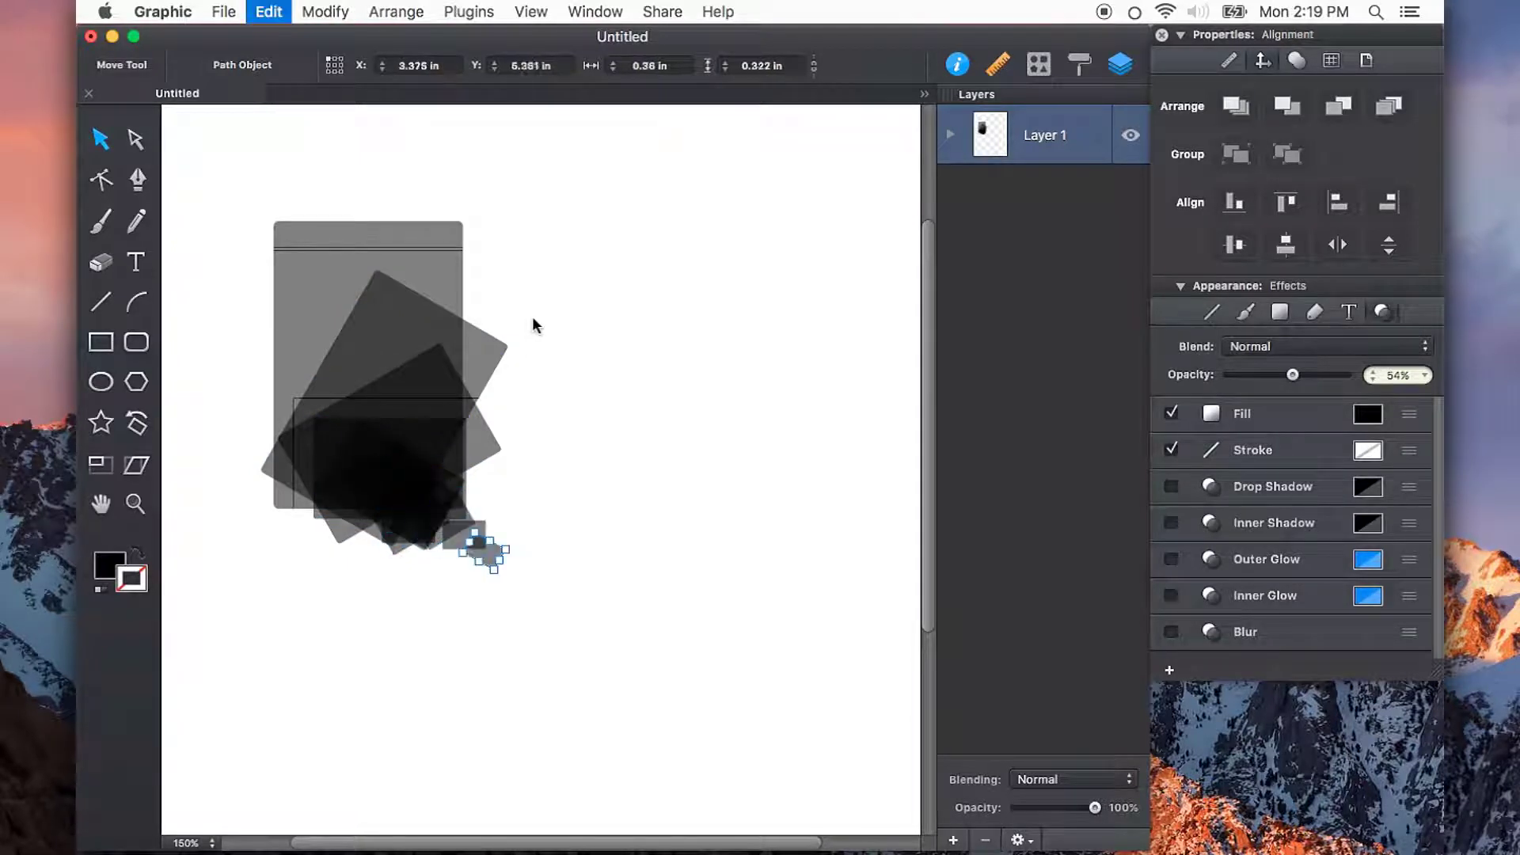
key("super+d")
key("super+d")
key("super+d")
key("super+d")
key("super+d")
key("super+d")
key("super+d")
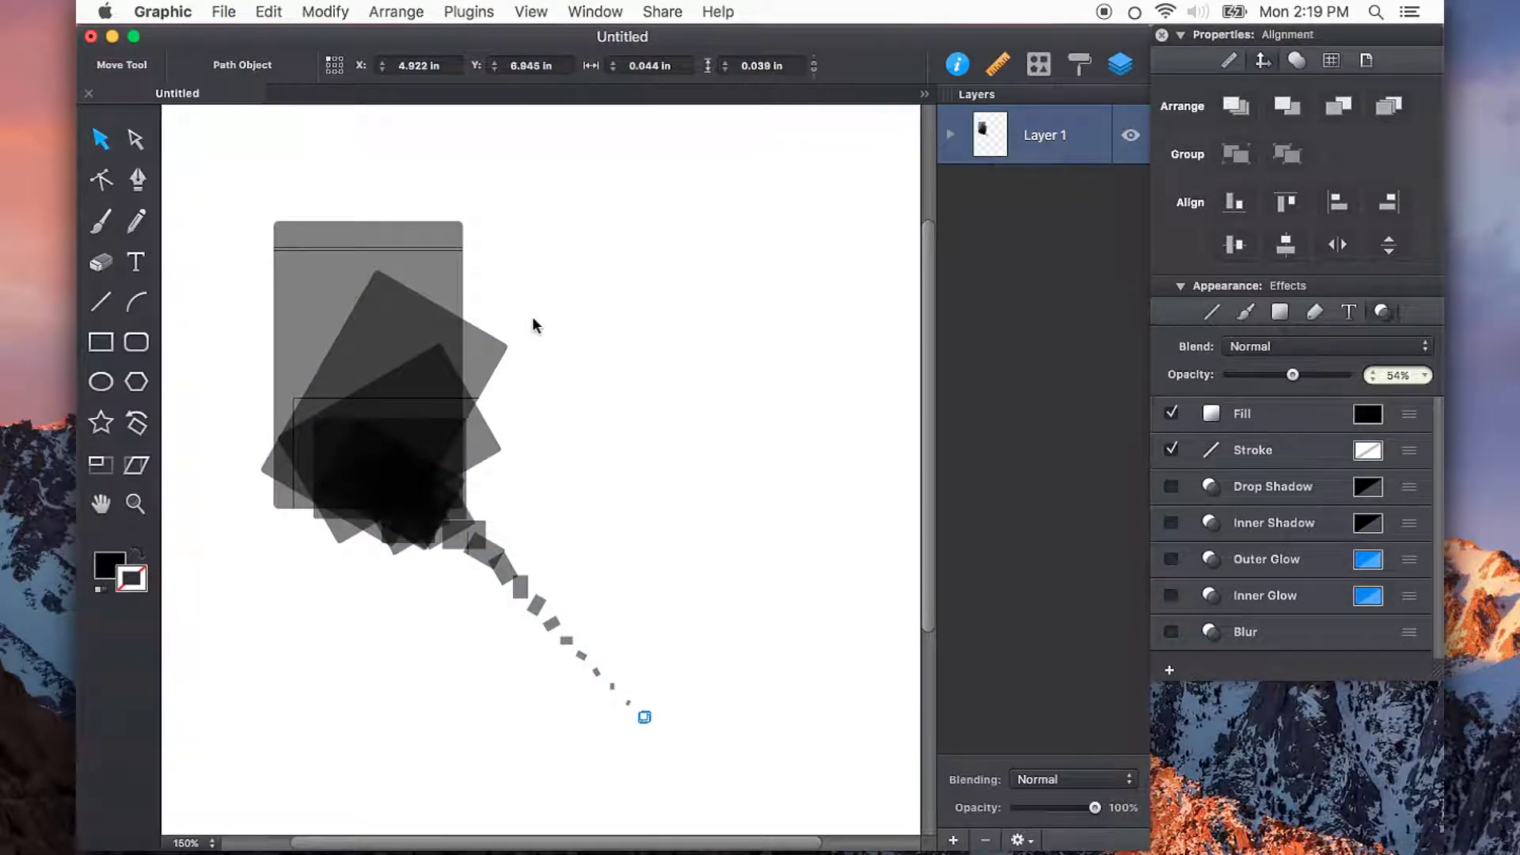
left_click(484, 172)
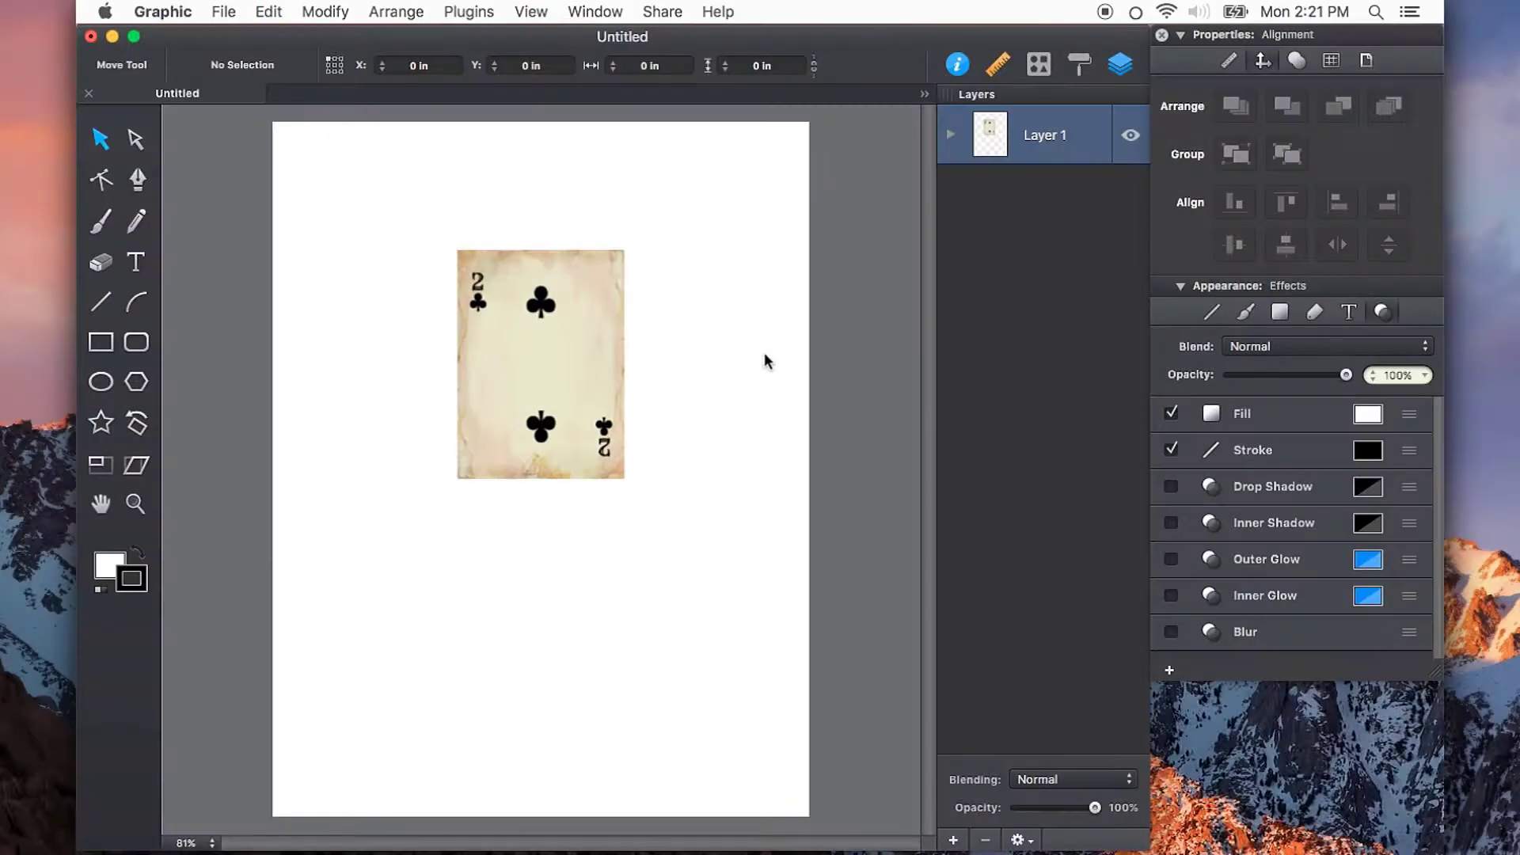
Duplicate the 2 of clubs card and scale the copy down proportionally
left_click(507, 365)
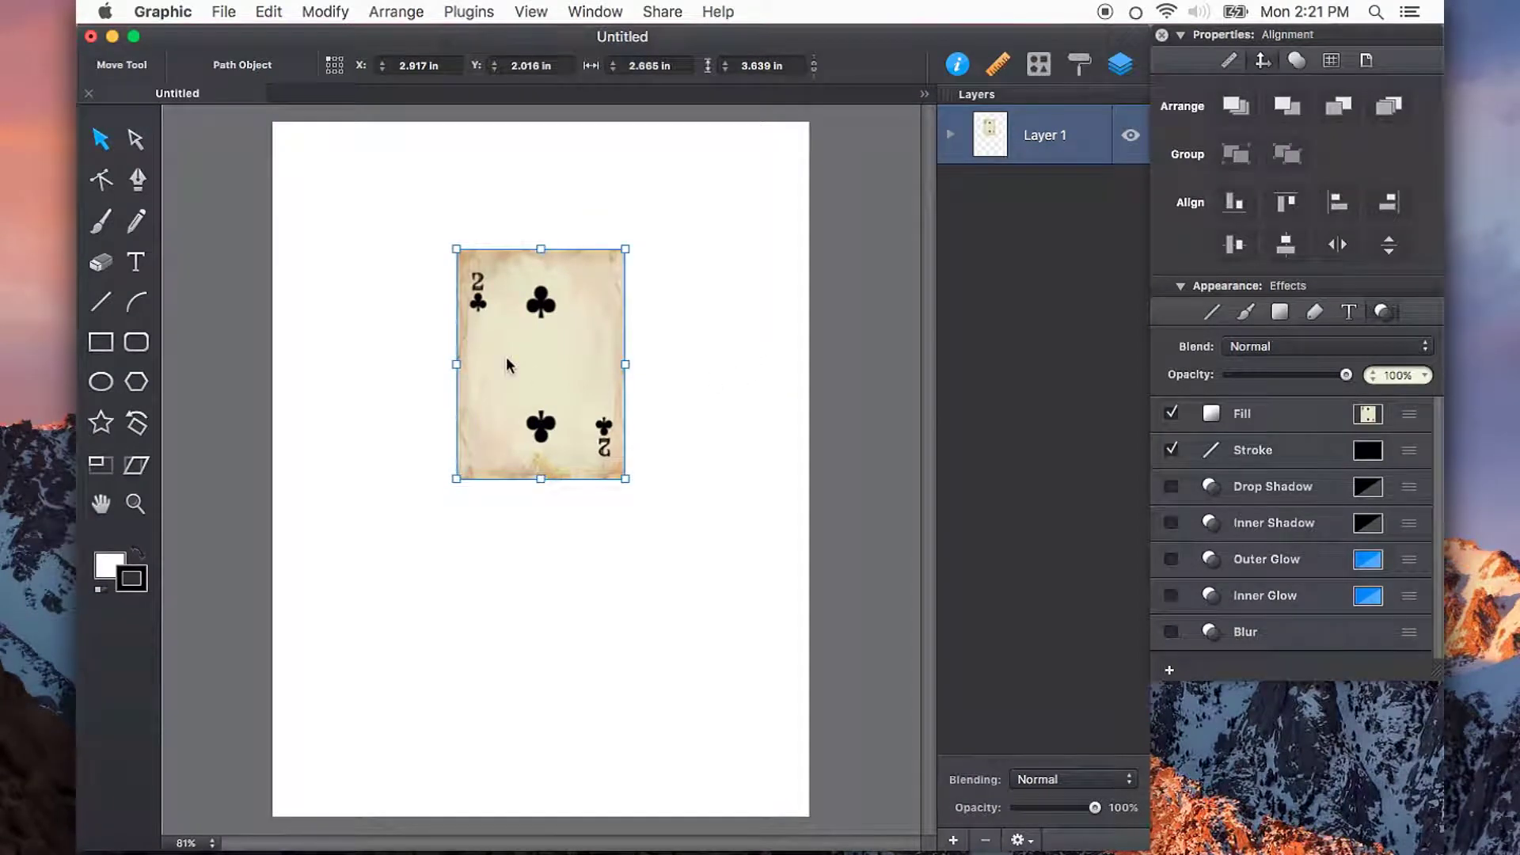
left_click(684, 354)
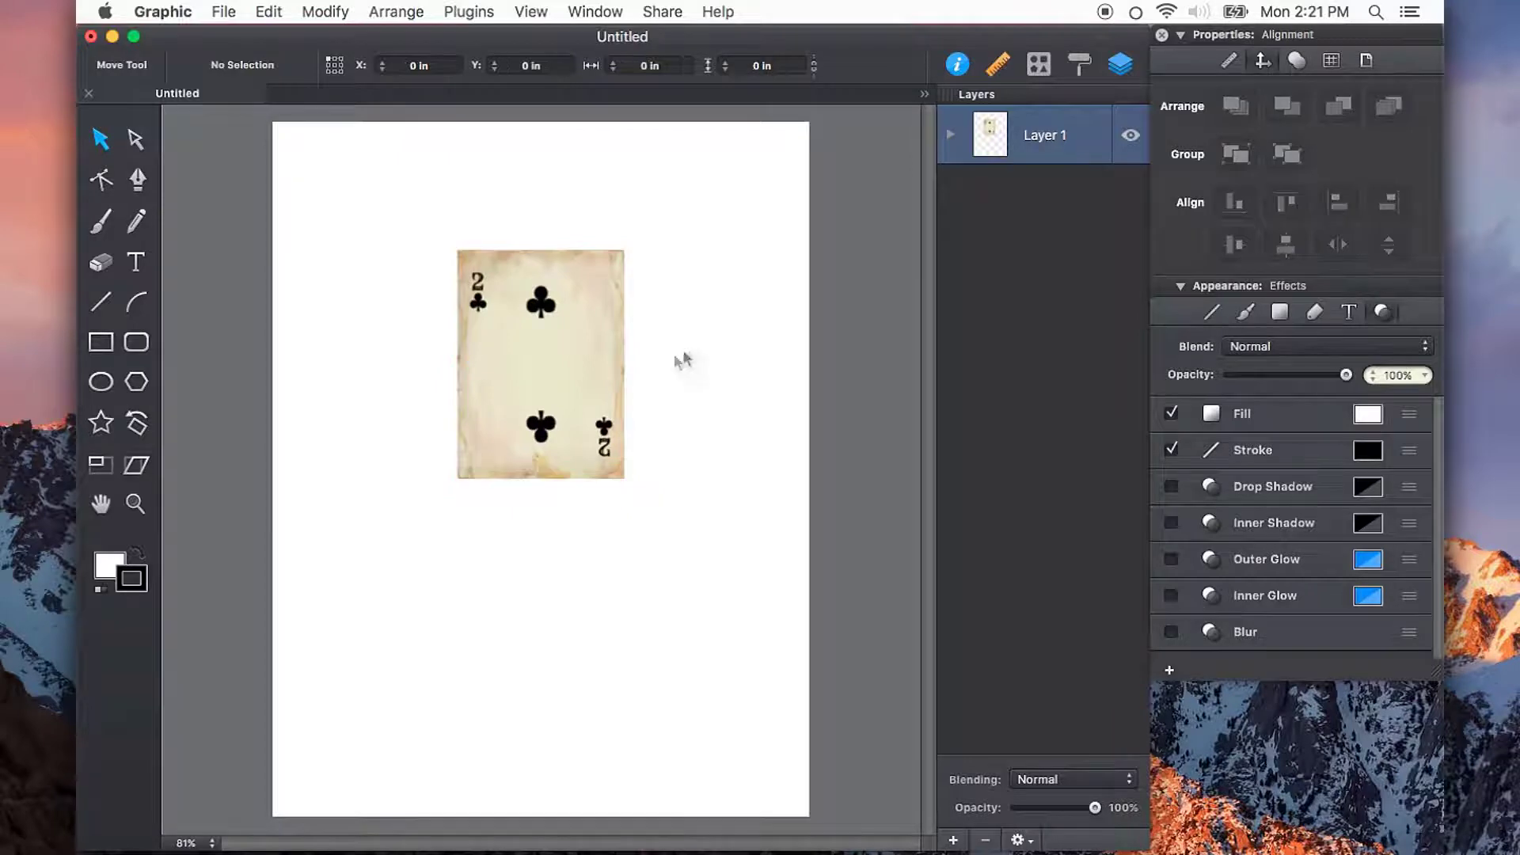
left_click(570, 392)
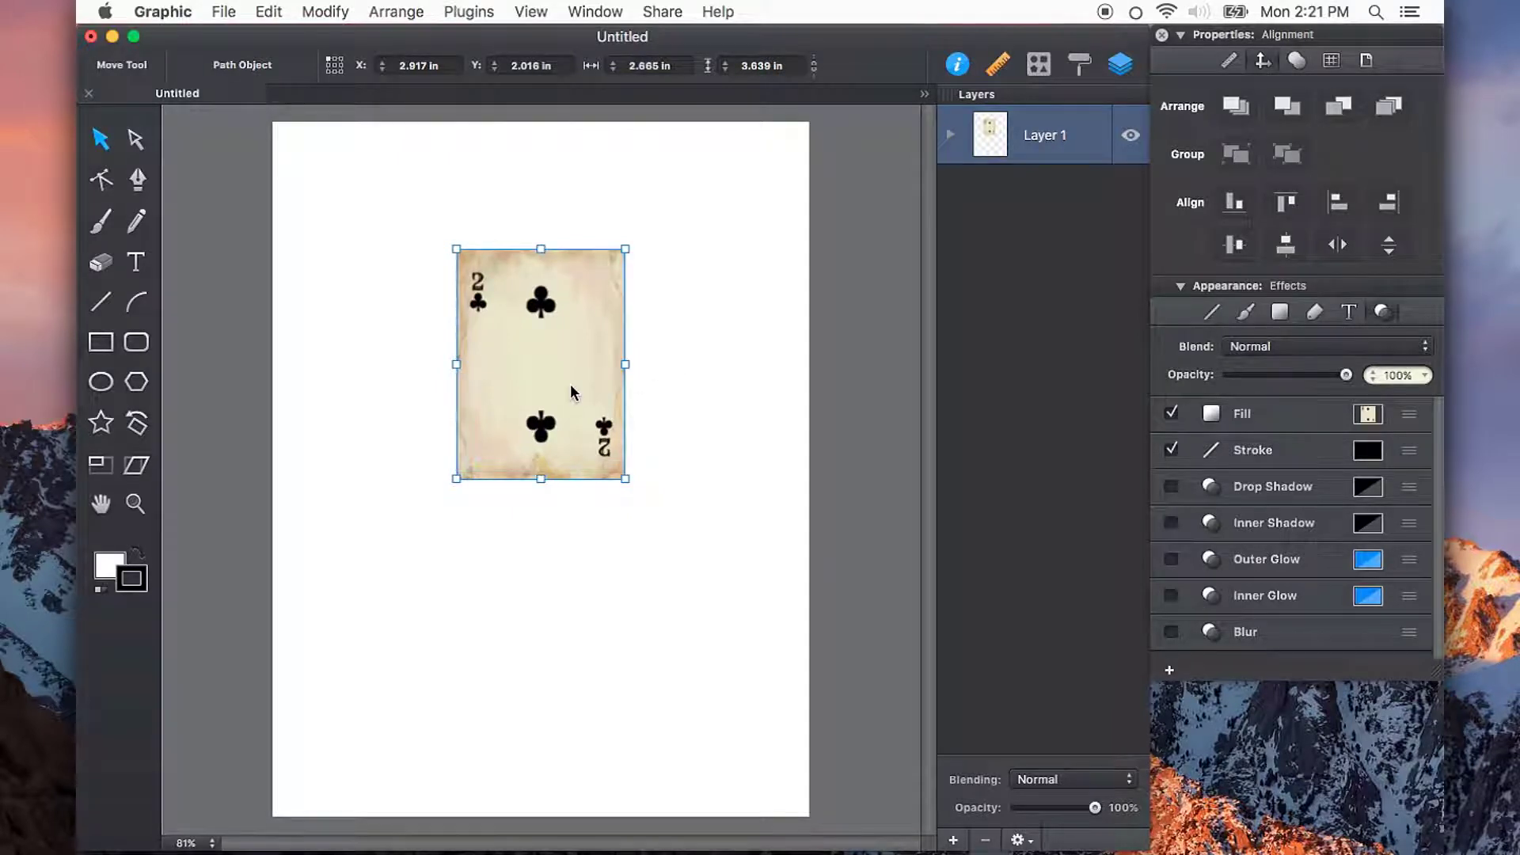
key("super+d")
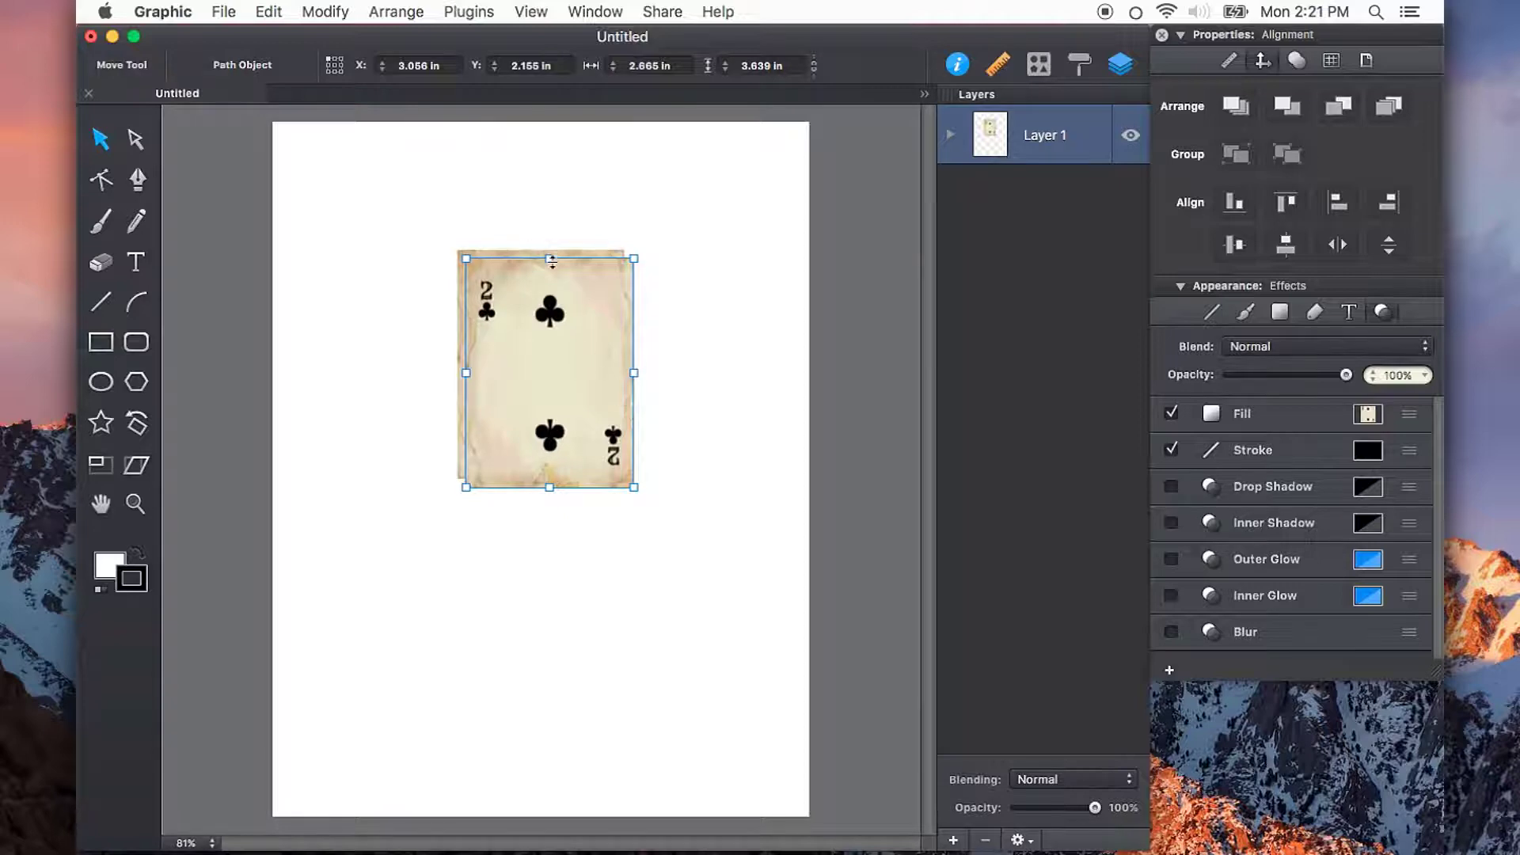
left_click_drag(552, 262, 551, 316)
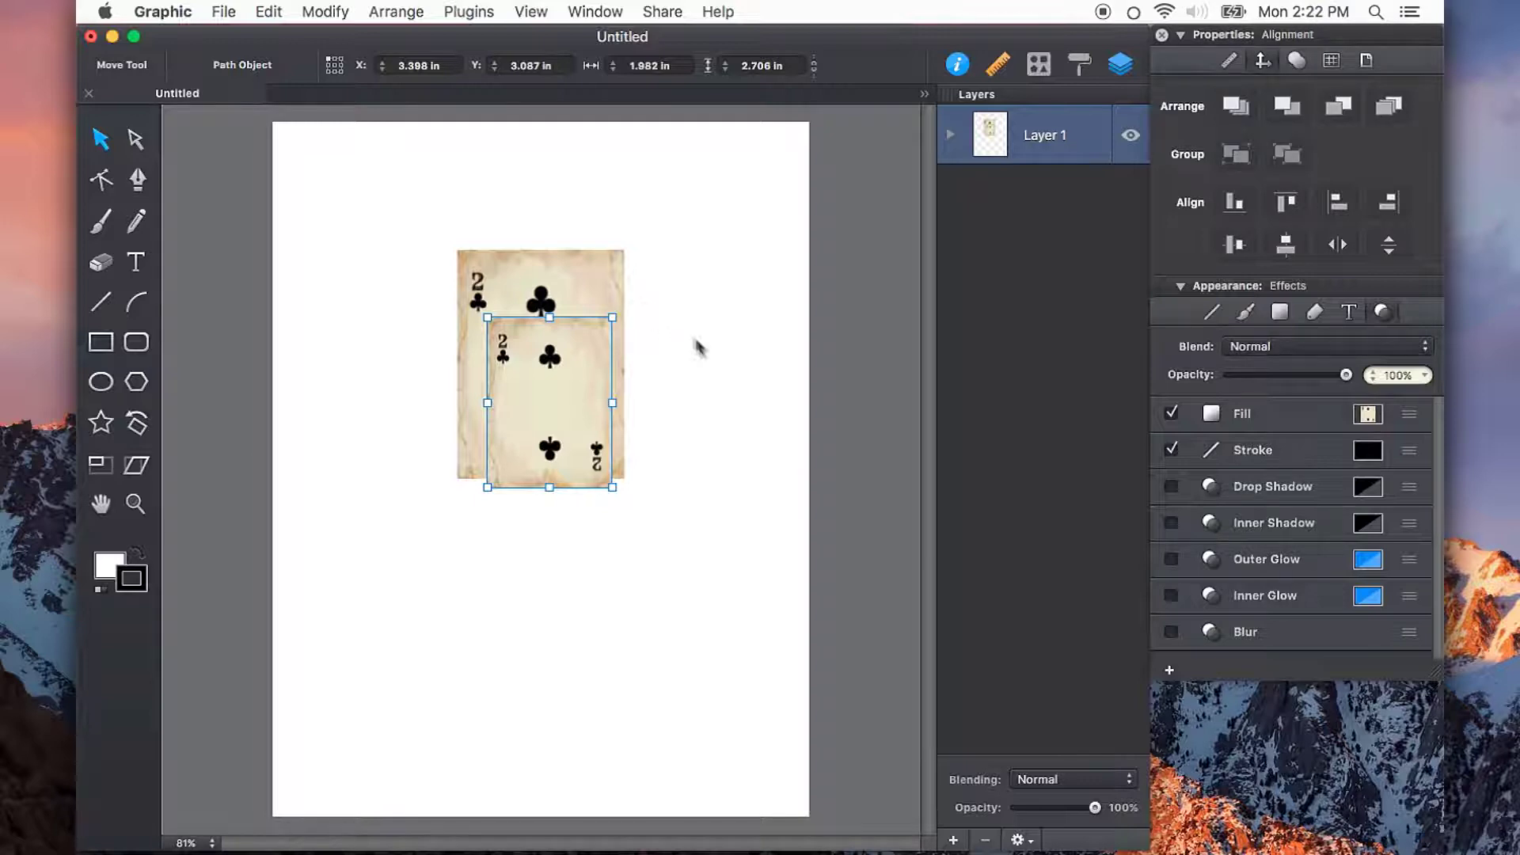
Tilt the smaller card copy -30°, move it down-right, and repeat the transform
key("r")
left_click_drag(649, 306, 715, 350)
key("v")
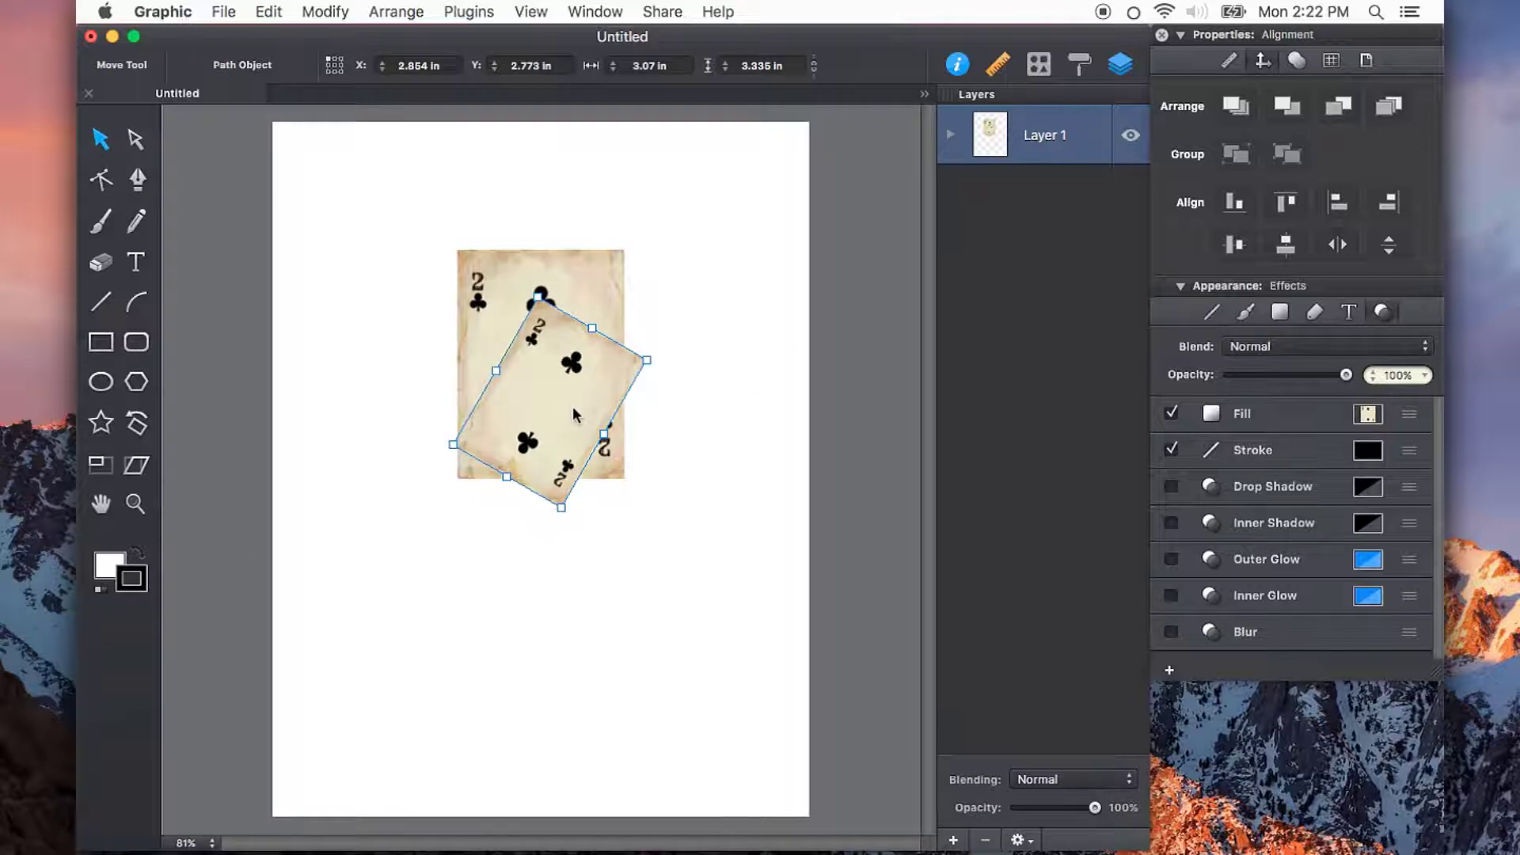
left_click_drag(576, 417, 618, 456)
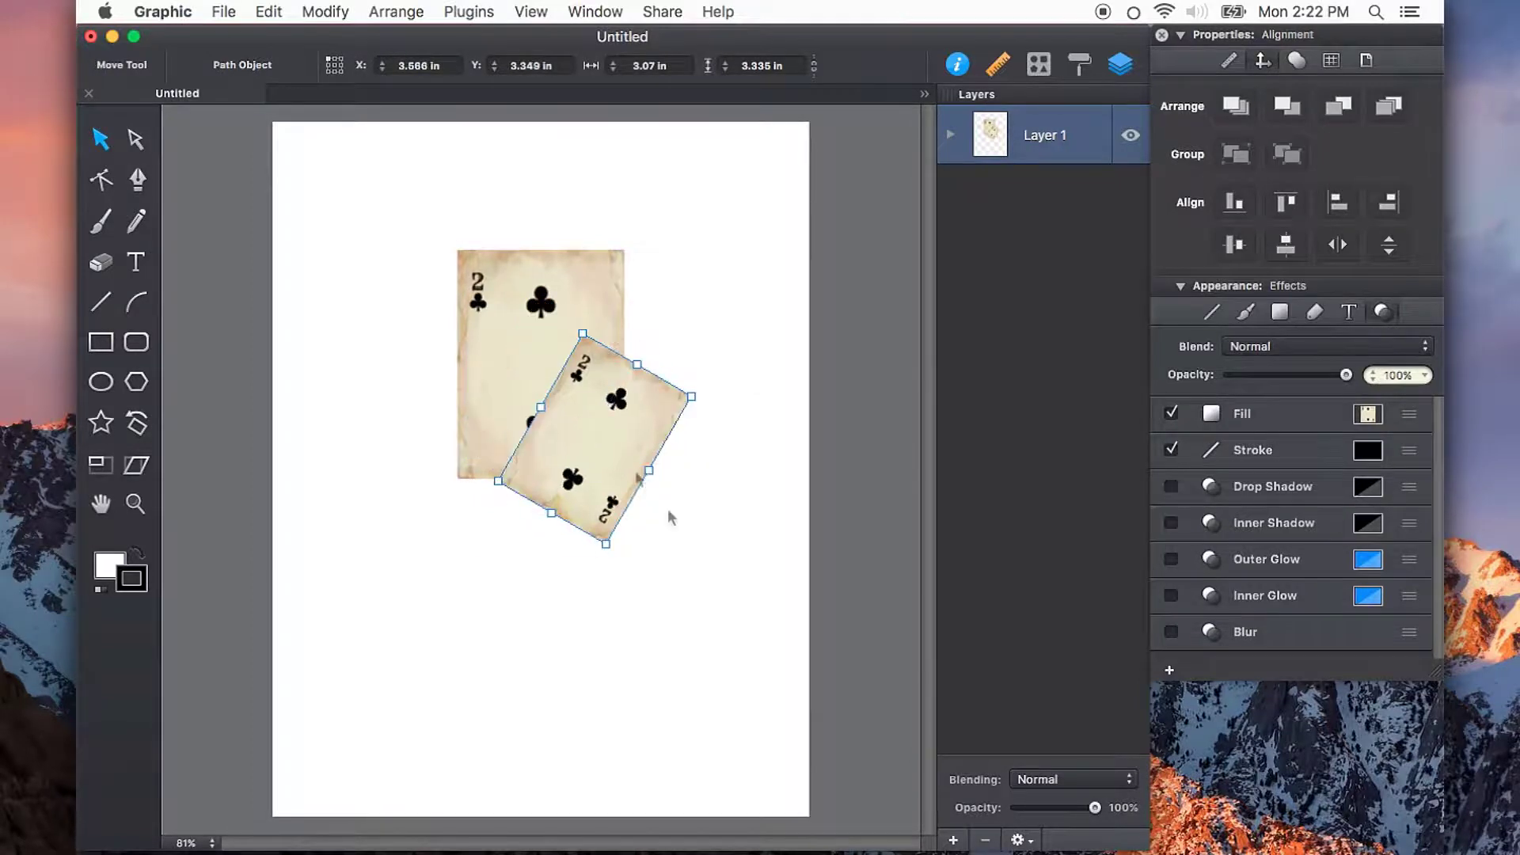
key("super+d")
key("super+d")
key("super+d")
key("super+d")
key("super+d")
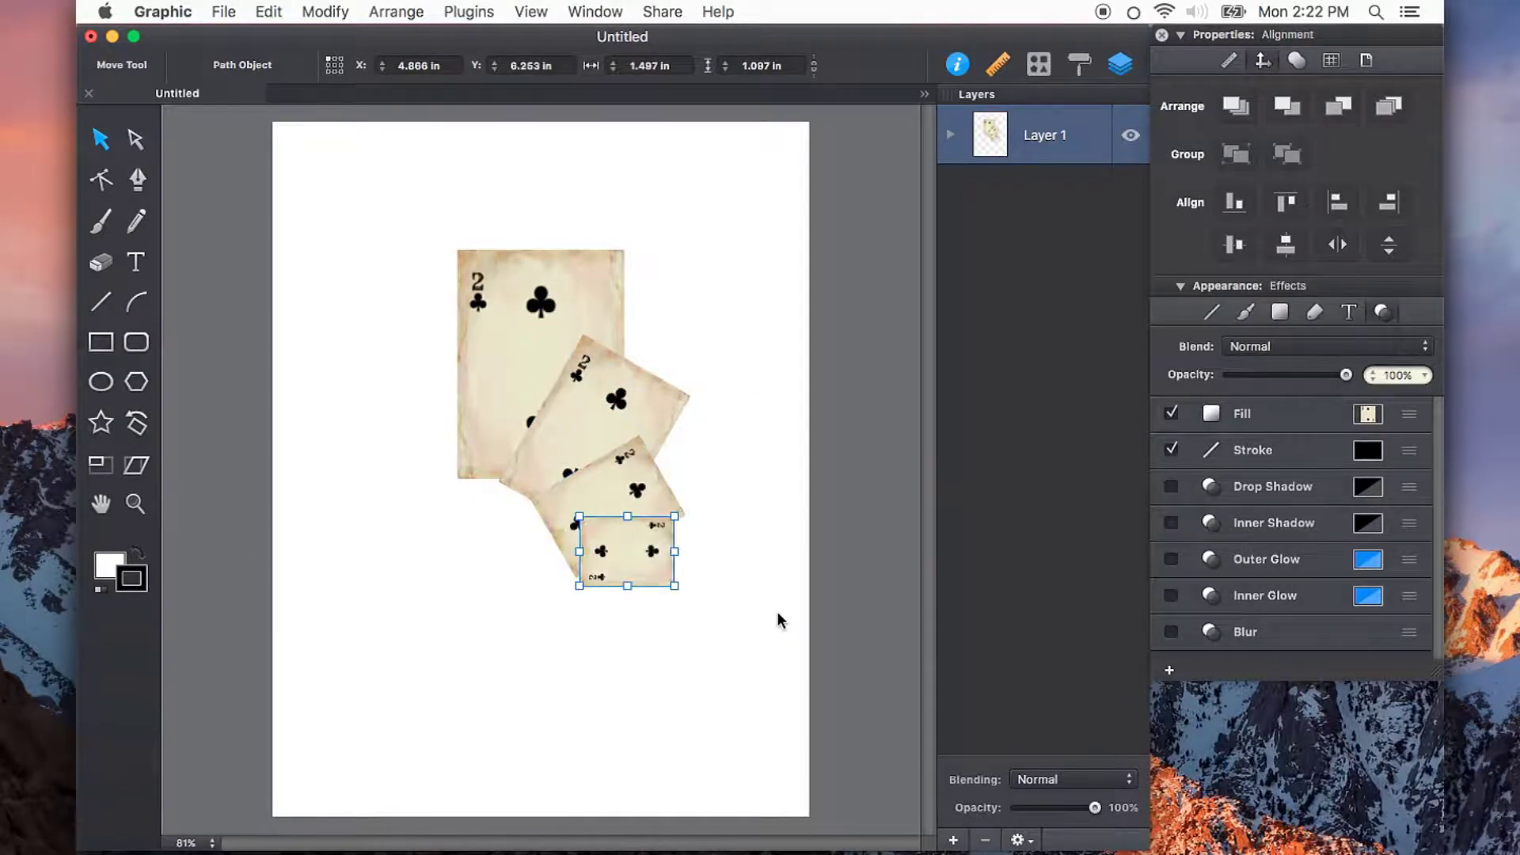
Add one more smaller tilted card to the fan and clear the selection
key("super+d")
left_click(855, 540)
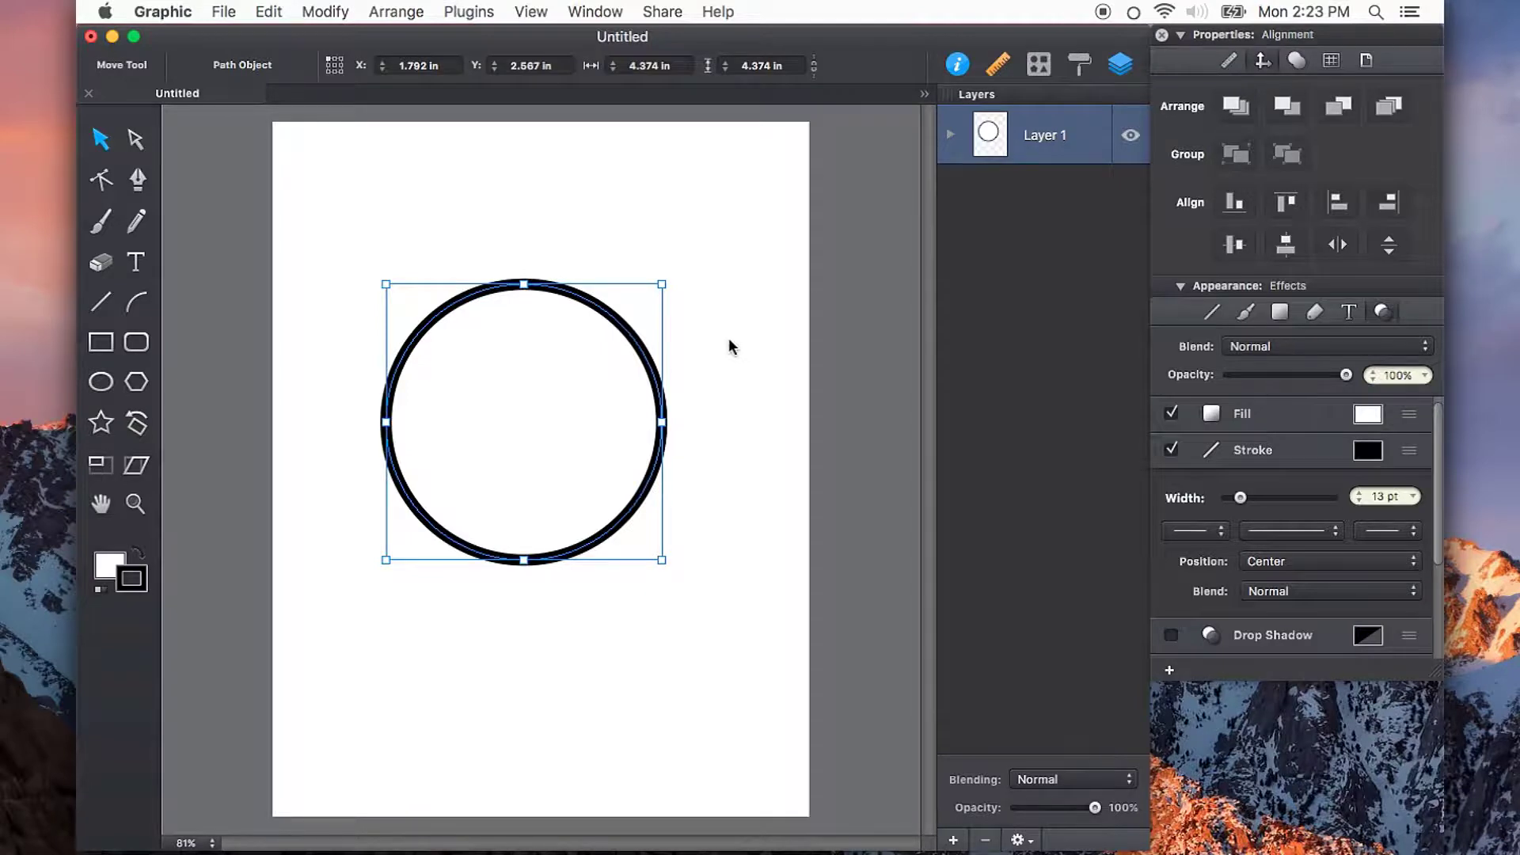
Duplicate the circle, set the copy back on the original, and scale it to 82.2%
key("super+d")
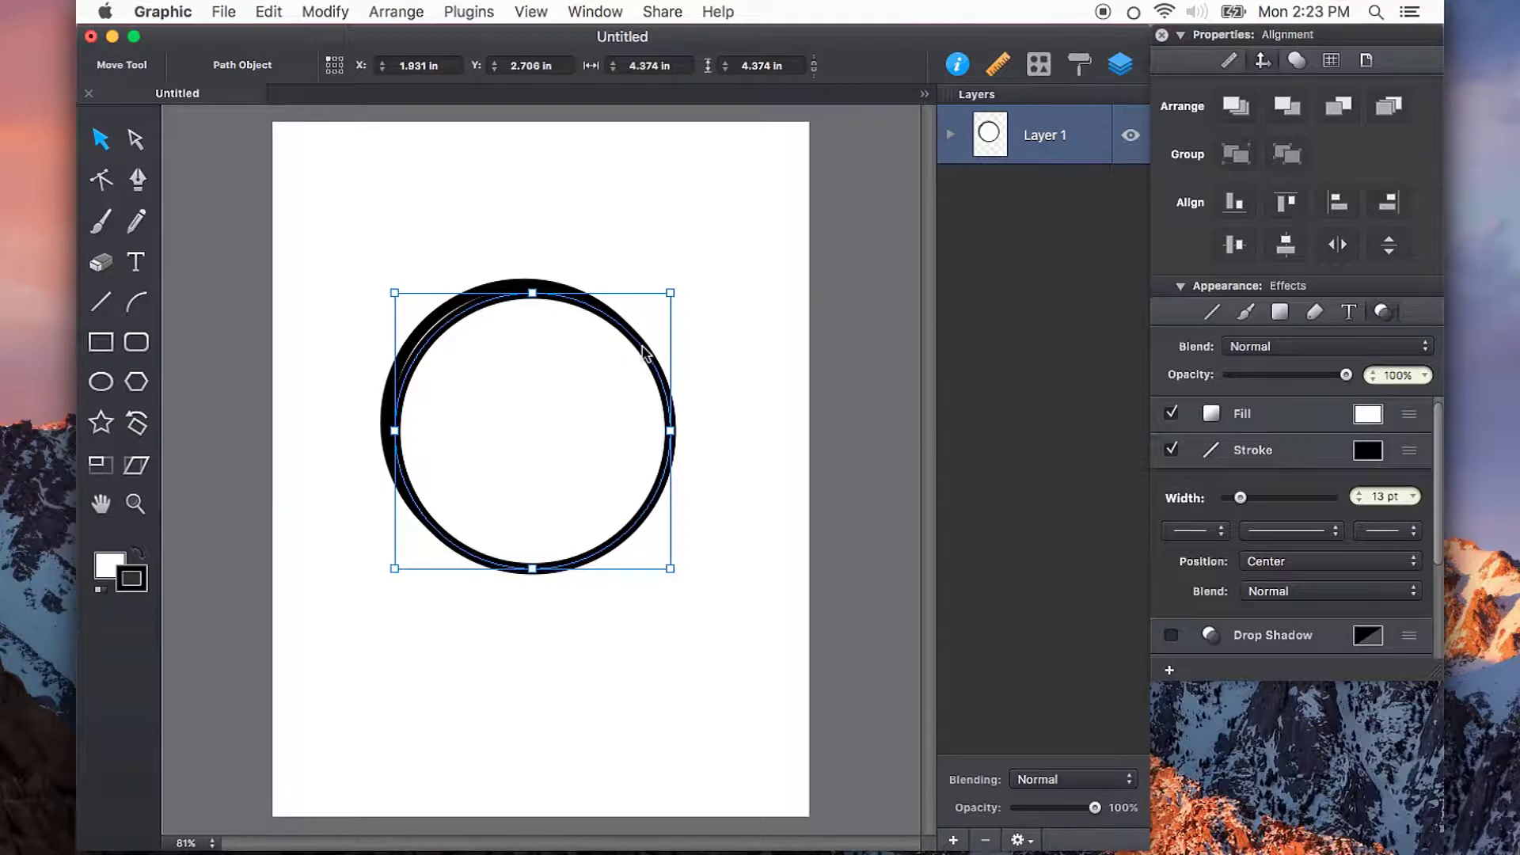
mouse_move(646, 349)
left_mouse_down()
mouse_move(643, 332)
mouse_move(599, 357)
left_mouse_up()
key("s")
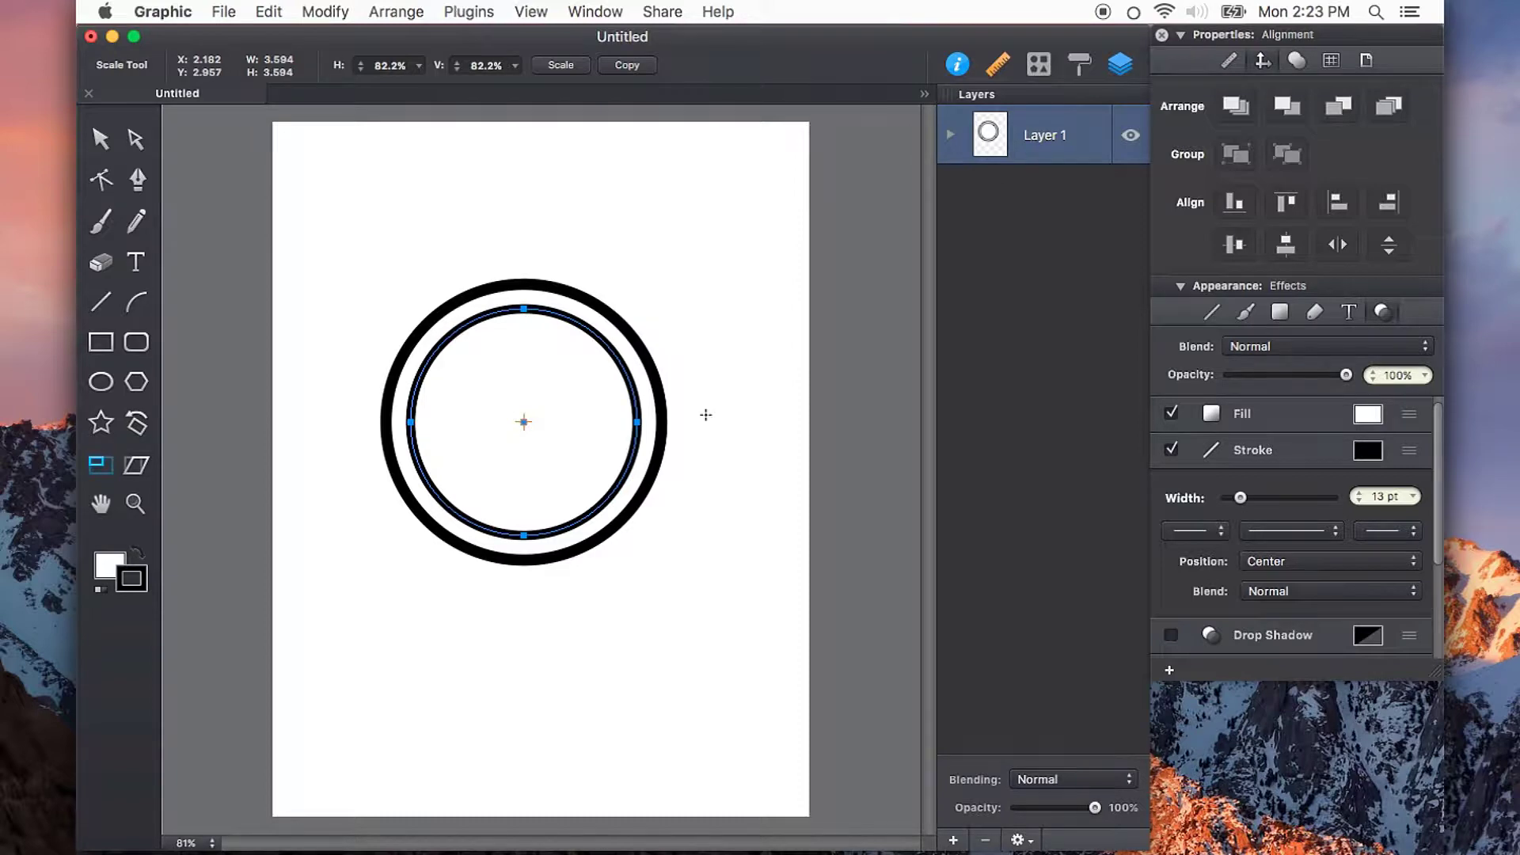
Repeat the 82.2% scaled copy into concentric rings shrinking to the centre, then deselect
key("super+d")
key("super+d")
key("super+d")
key("super+d")
key("super+d")
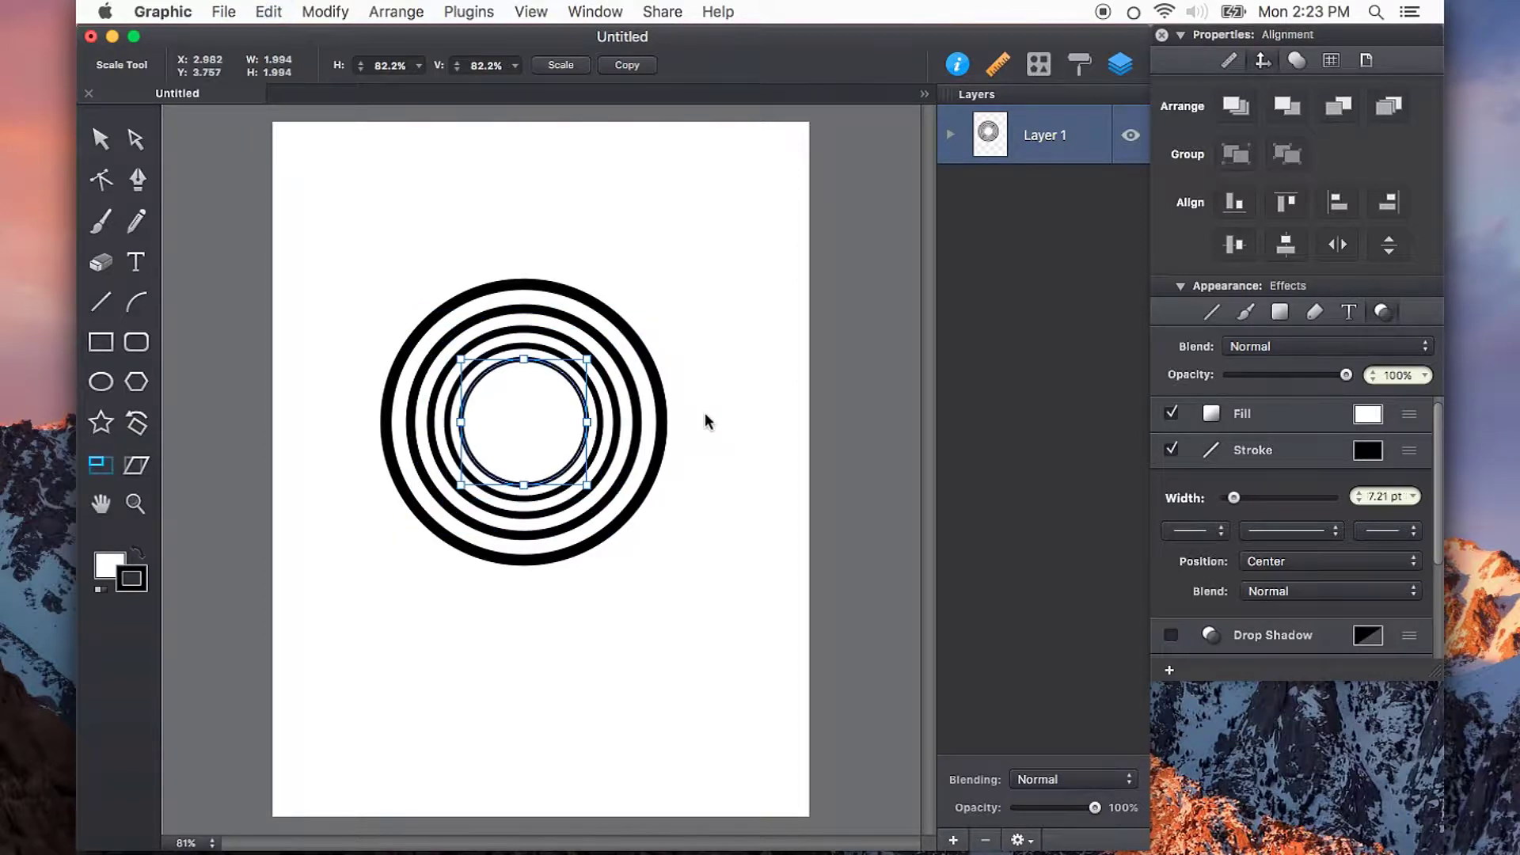
key("super+d")
key("super+d")
key("super+d")
key("super+d")
key("super+d")
key("super+d")
key("super+d")
key("super+d")
key("super+d")
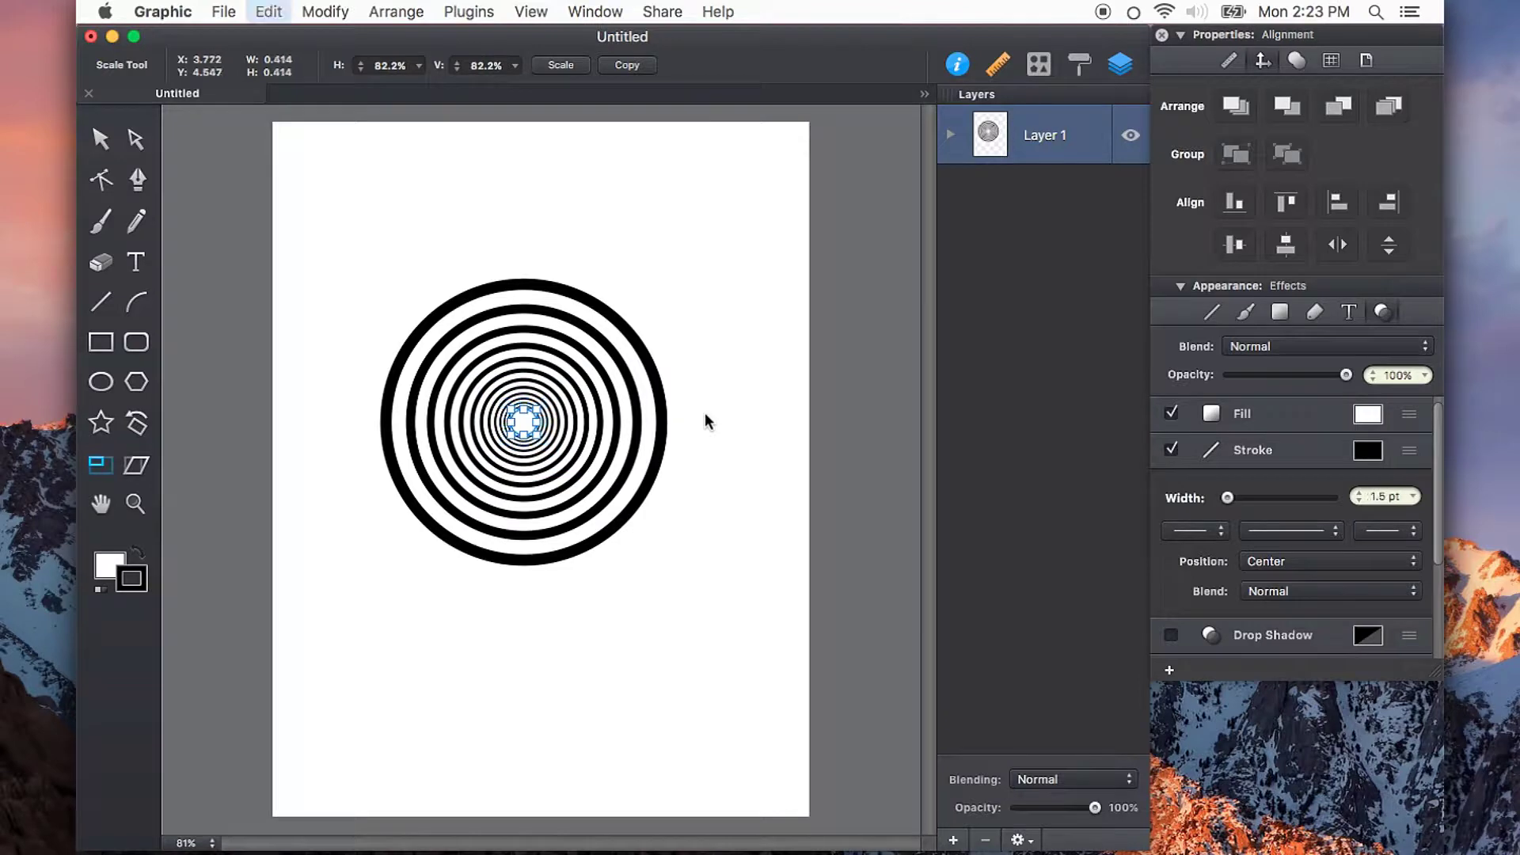
key("super+d")
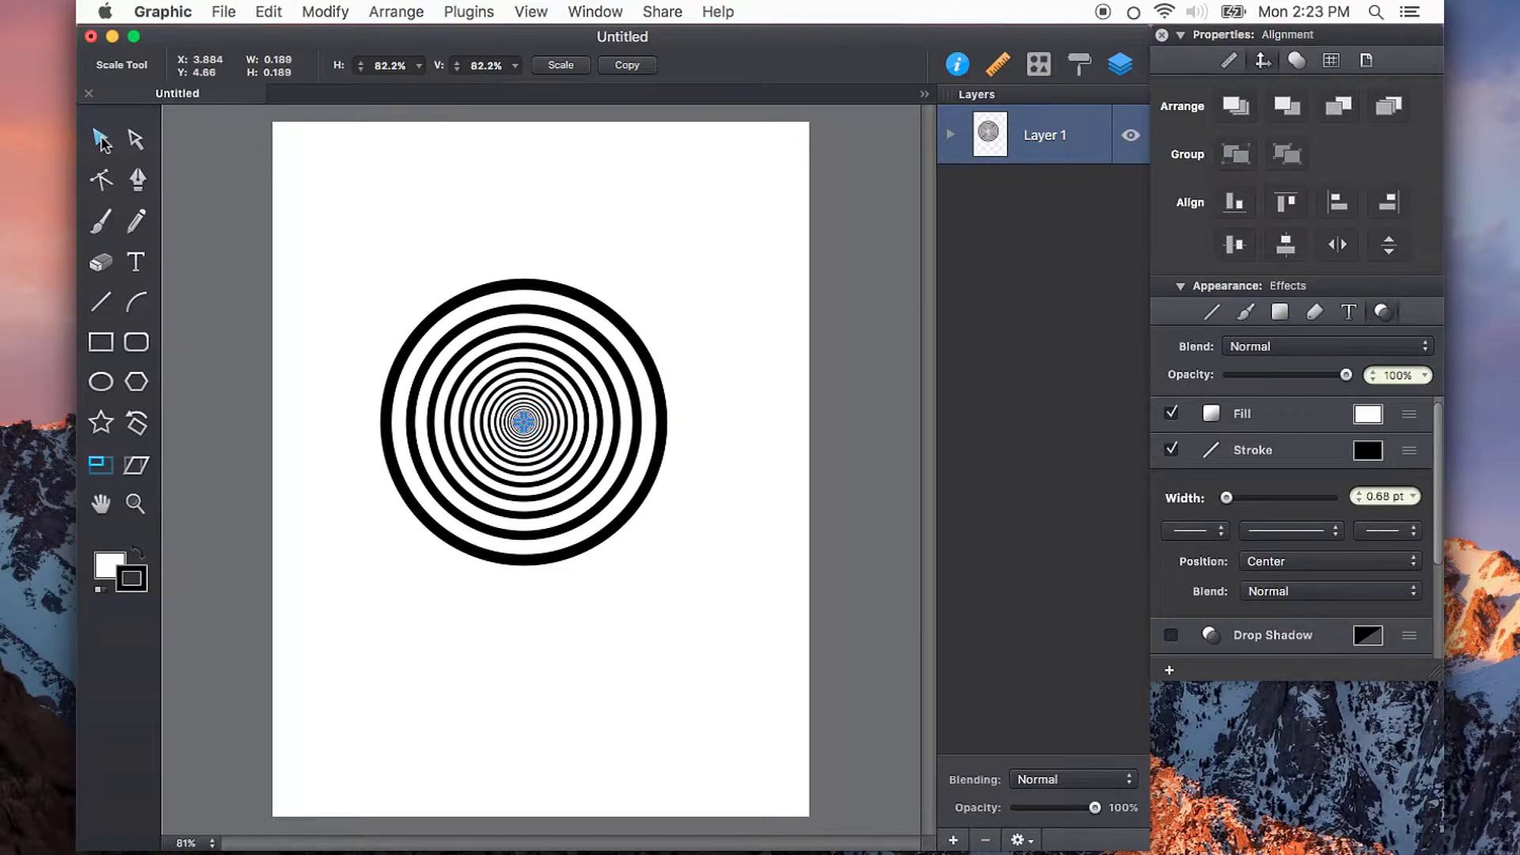
left_click(100, 140)
key("super+d")
left_click(218, 275)
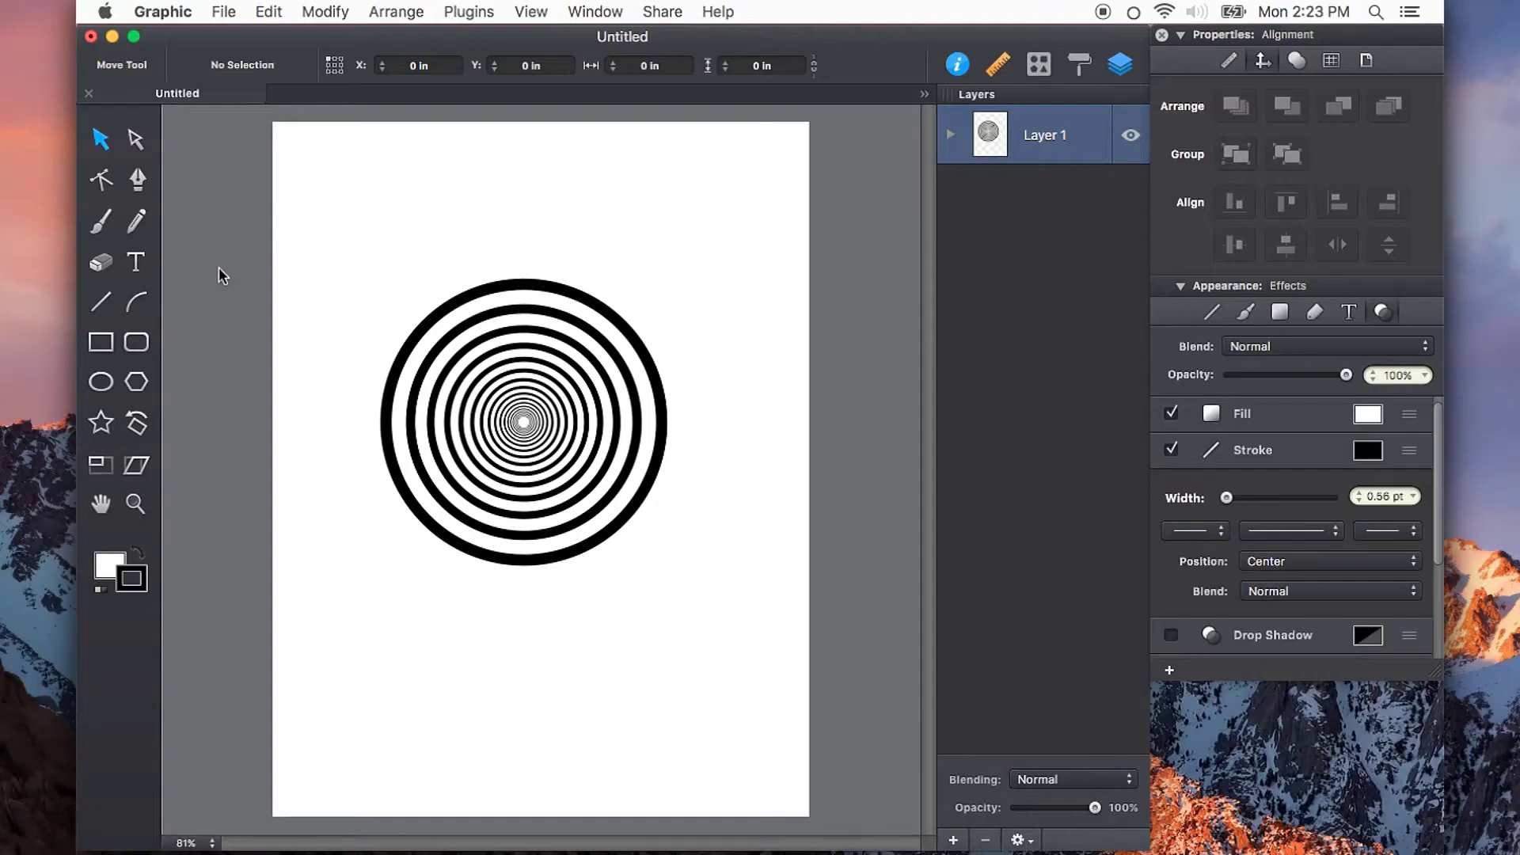